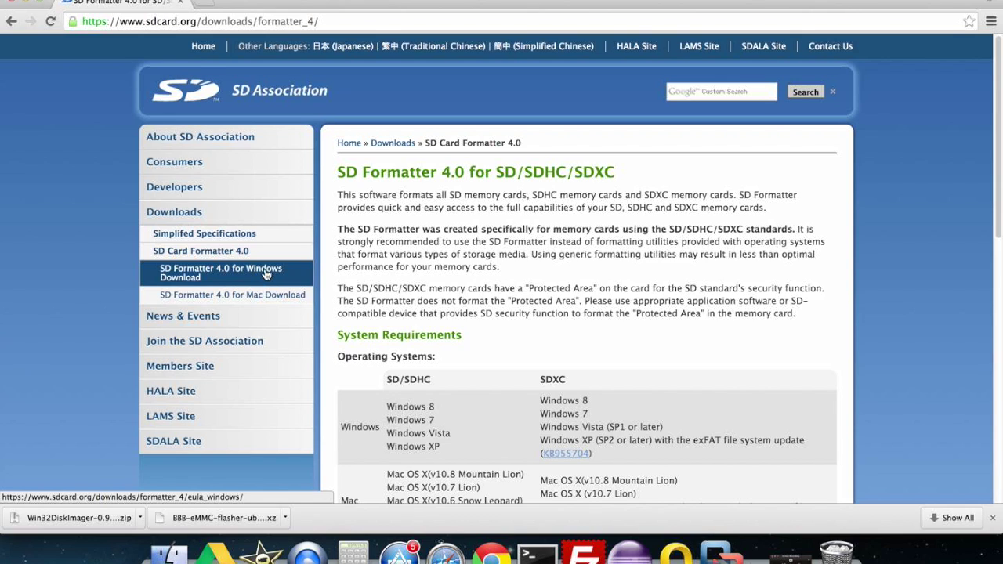
Step: Download SD Formatter 4.0 for Windows from the SD Association site, accepting the End User License Agreement
{"action": "left_click", "coordinate": [202, 276]}
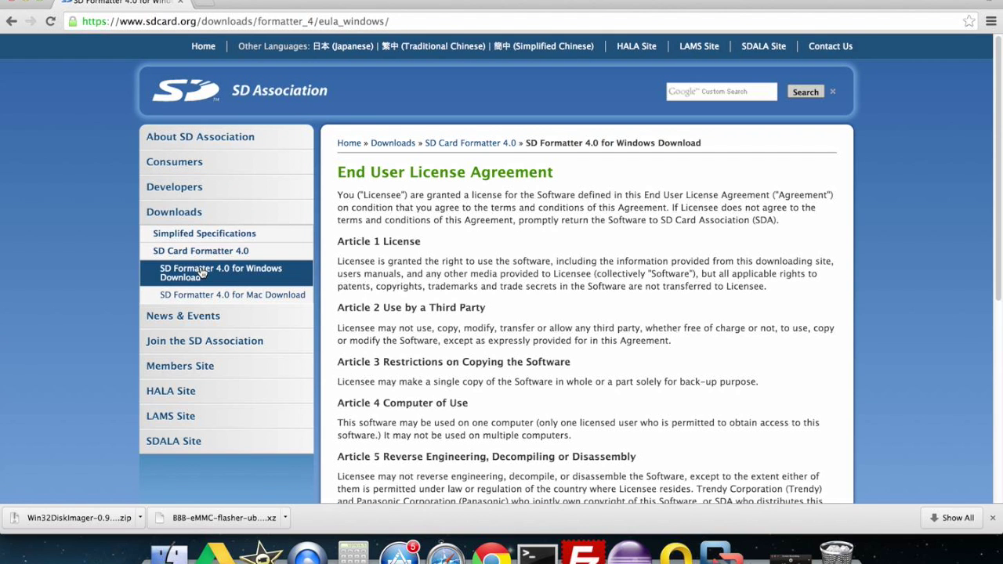
{"action": "scroll", "coordinate": [391, 302], "scroll_direction": "down", "scroll_amount": 3}
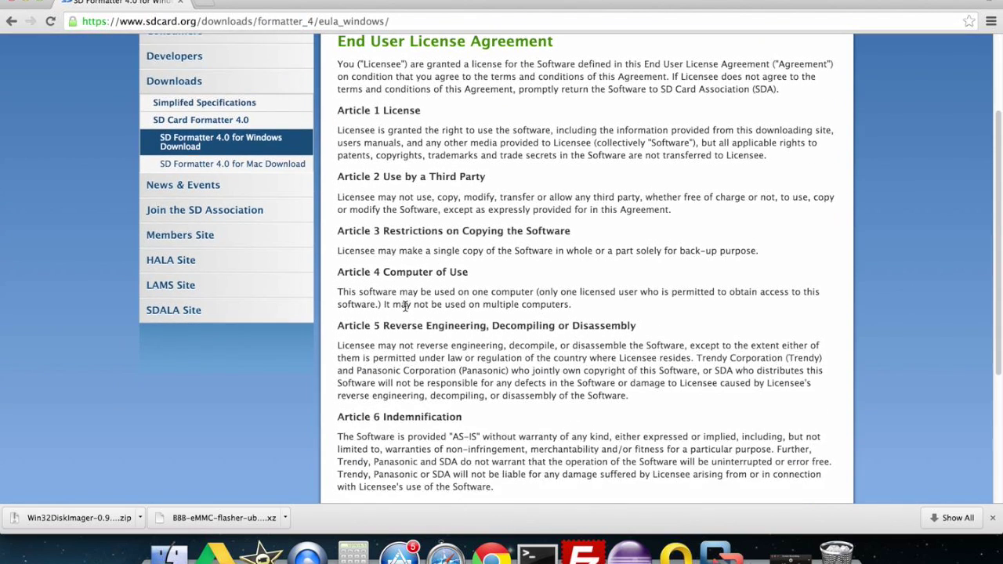
{"action": "scroll", "coordinate": [405, 306], "scroll_direction": "down", "scroll_amount": 5}
{"action": "left_click", "coordinate": [506, 423]}
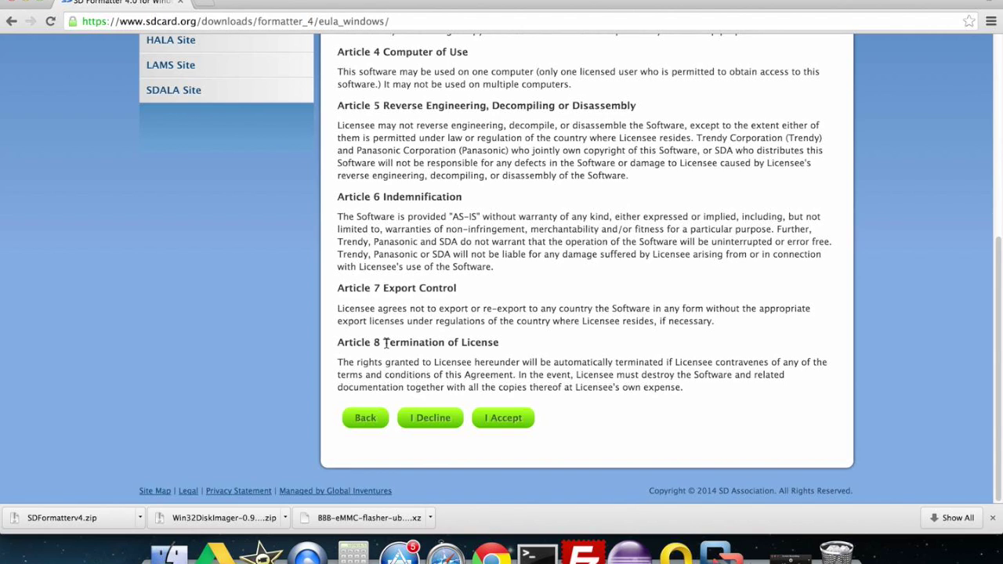
Step: Switch to the Windows virtual machine and move SDFormatterv4, Win32DiskImager-0.9.5-binary and BBB-eMMC-flasher-ubuntu-13.04-2013-10-08.img.xz from Downloads to the desktop
{"action": "left_click", "coordinate": [718, 554]}
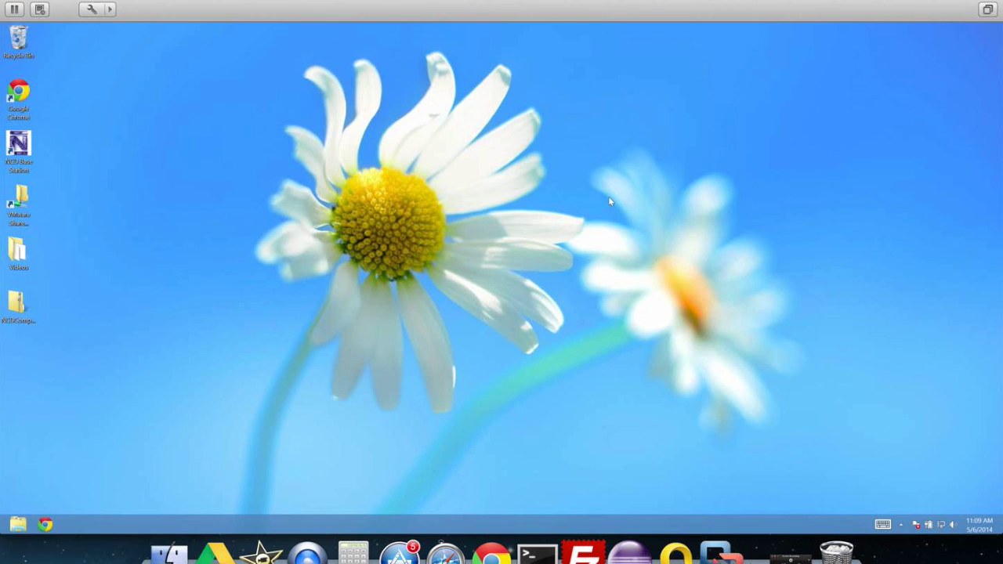
{"action": "left_click", "coordinate": [18, 524]}
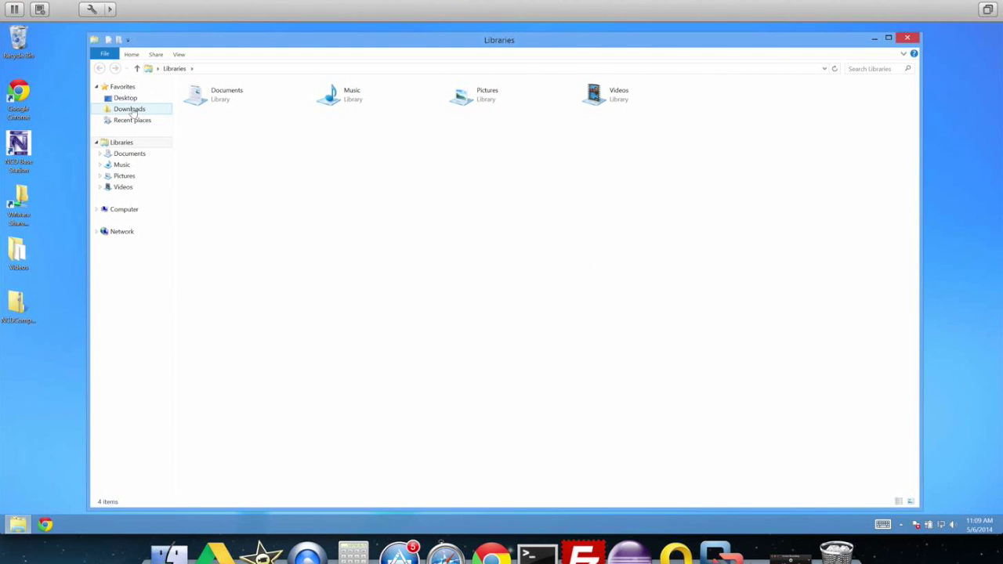
{"action": "left_click", "coordinate": [132, 110]}
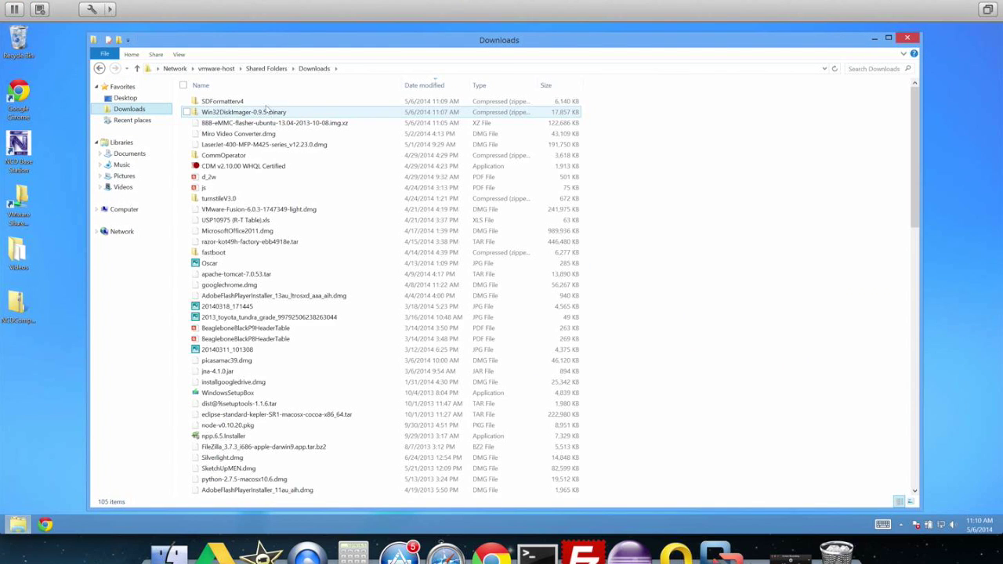
{"action": "left_click_drag", "start_coordinate": [233, 103], "coordinate": [23, 376]}
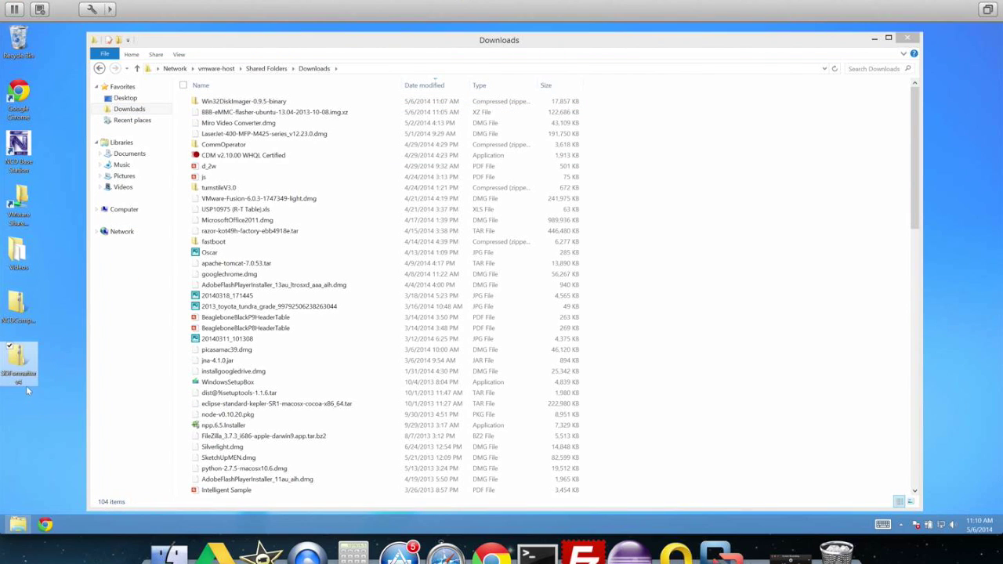
{"action": "left_click_drag", "start_coordinate": [242, 103], "coordinate": [29, 425]}
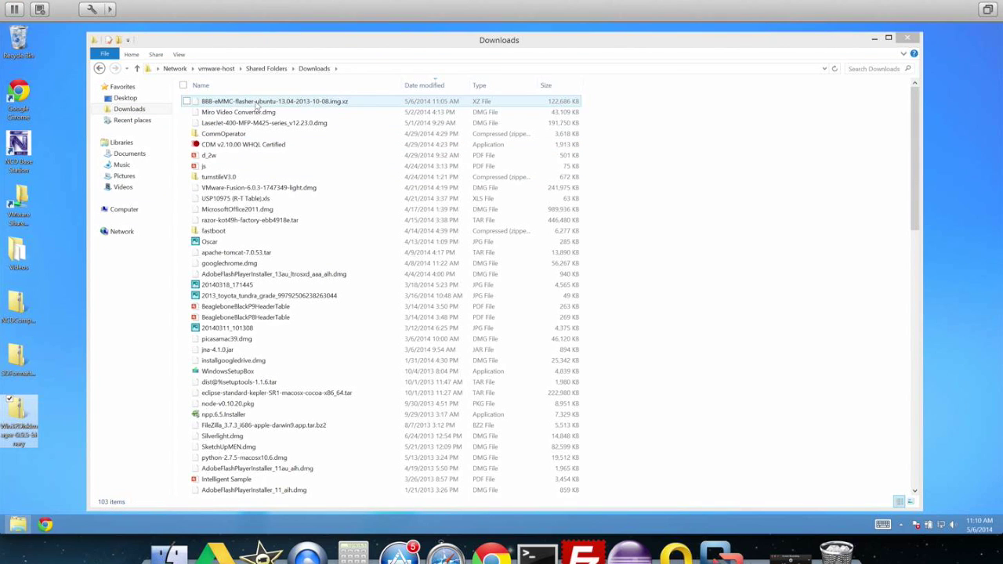
{"action": "left_click_drag", "start_coordinate": [265, 45], "coordinate": [335, 49]}
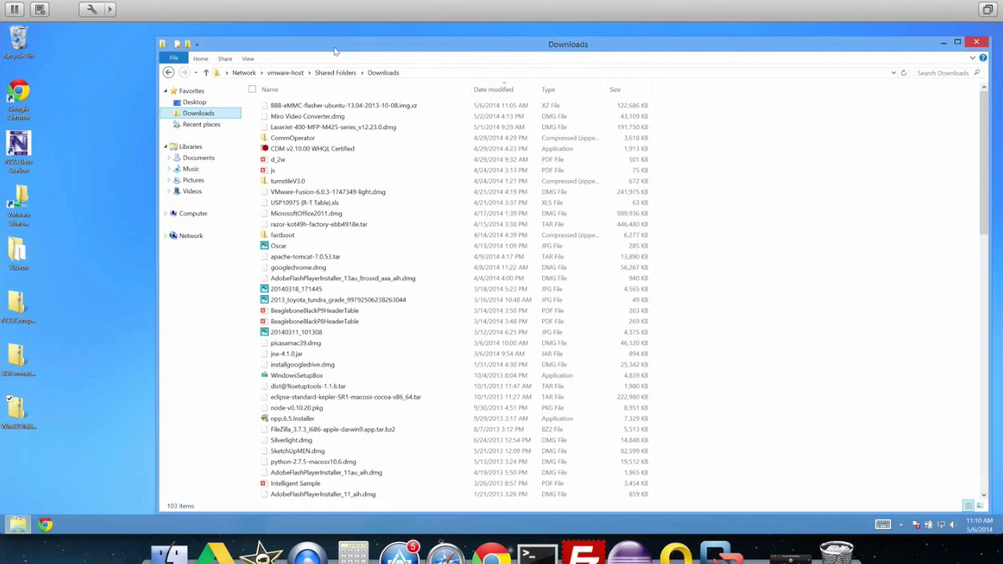
{"action": "left_click_drag", "start_coordinate": [312, 107], "coordinate": [76, 79]}
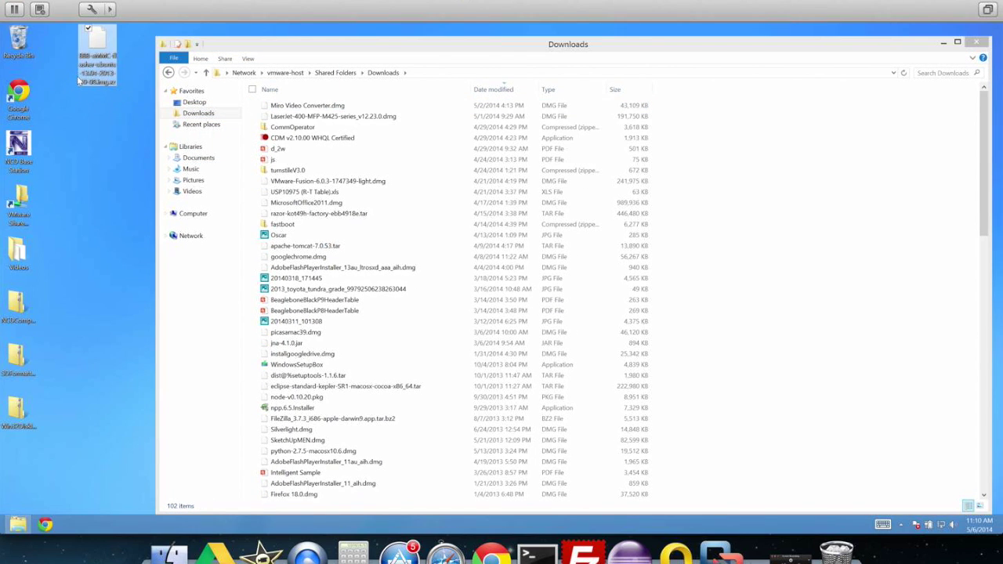
{"action": "left_click", "coordinate": [979, 43]}
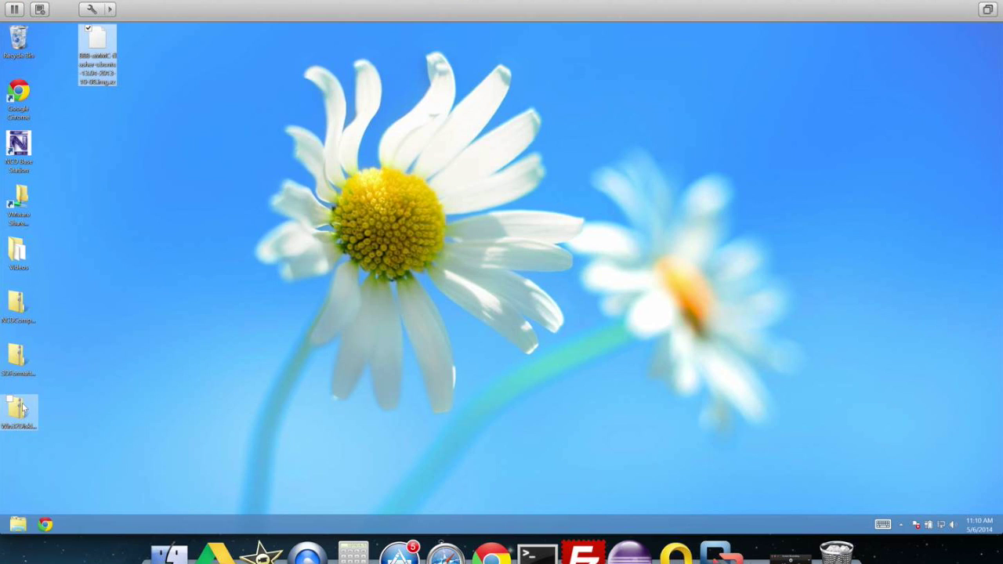
Step: Extract the SDFormatterv4 zip archive into an SDFormatterv4 folder on the desktop
{"action": "right_click", "coordinate": [29, 363]}
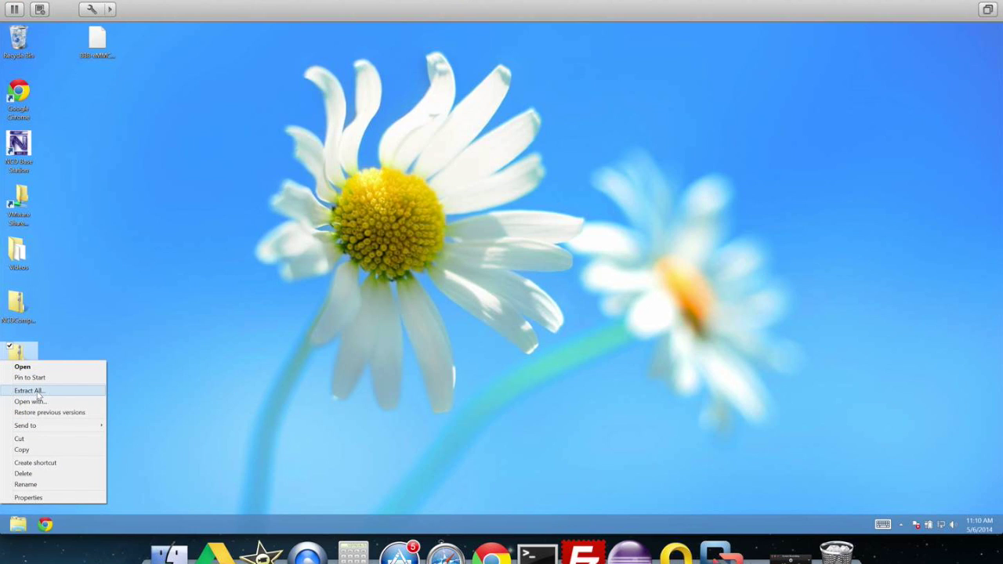
{"action": "left_click", "coordinate": [37, 396]}
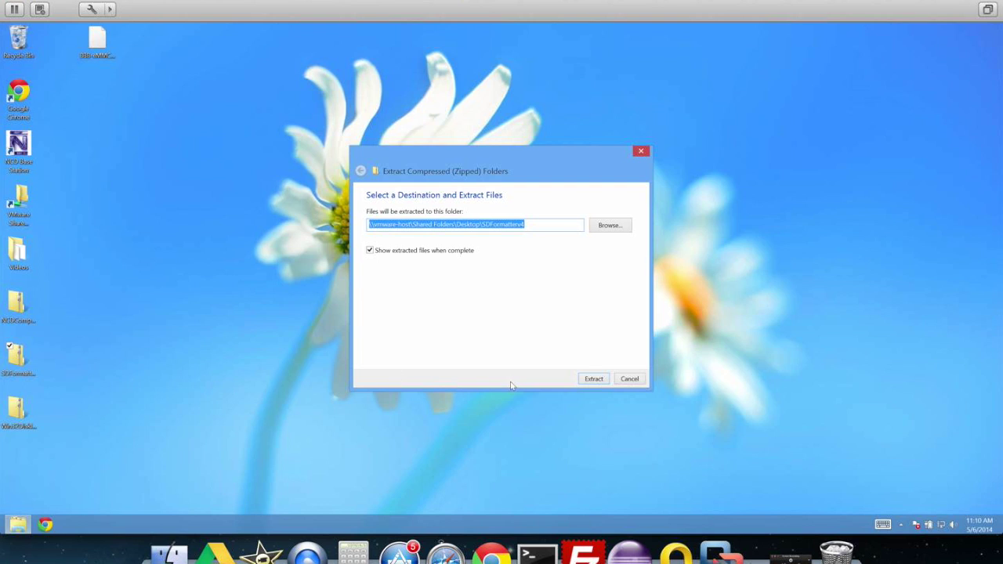
{"action": "left_click", "coordinate": [605, 381]}
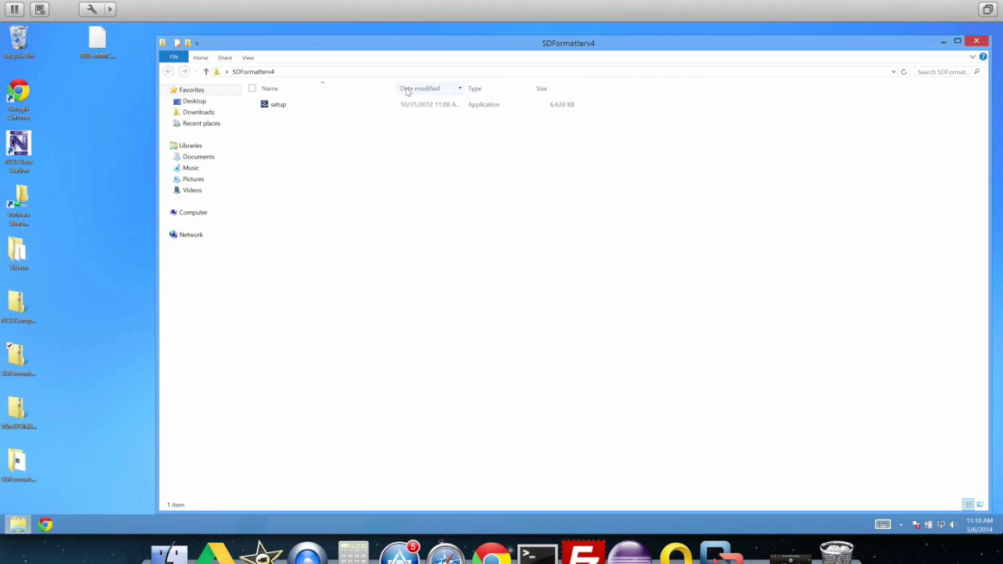
Step: Install SDFormatter from the extracted setup file with the default settings, allowing it to make system changes, and close the folder
{"action": "double_click", "coordinate": [278, 108]}
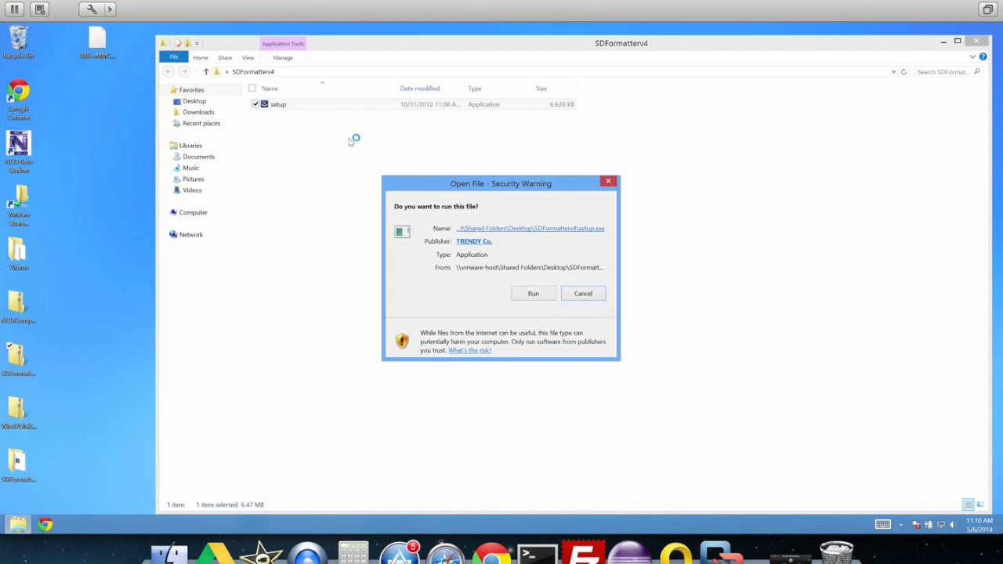
{"action": "left_click", "coordinate": [530, 293]}
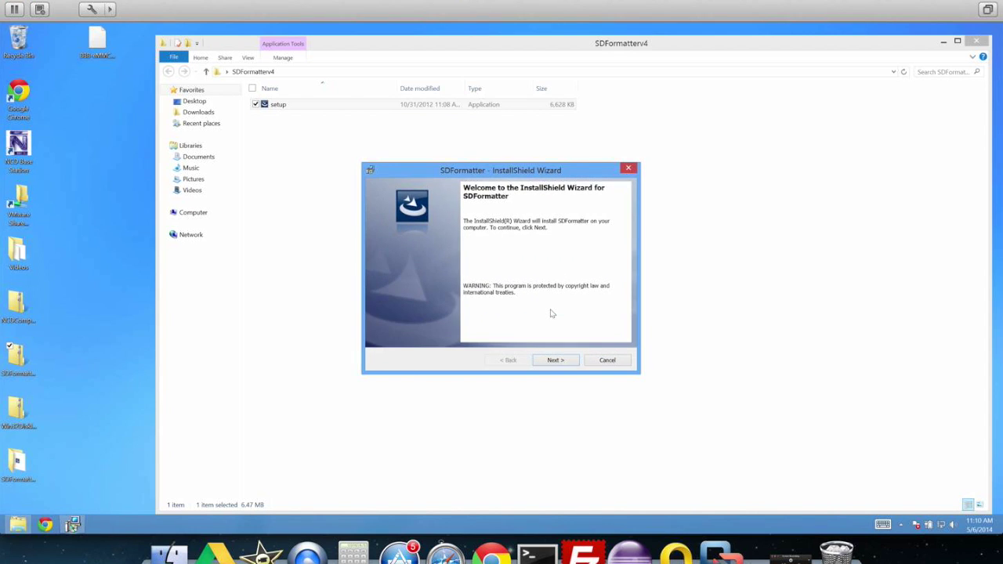
{"action": "left_click", "coordinate": [556, 359]}
{"action": "left_click", "coordinate": [556, 360]}
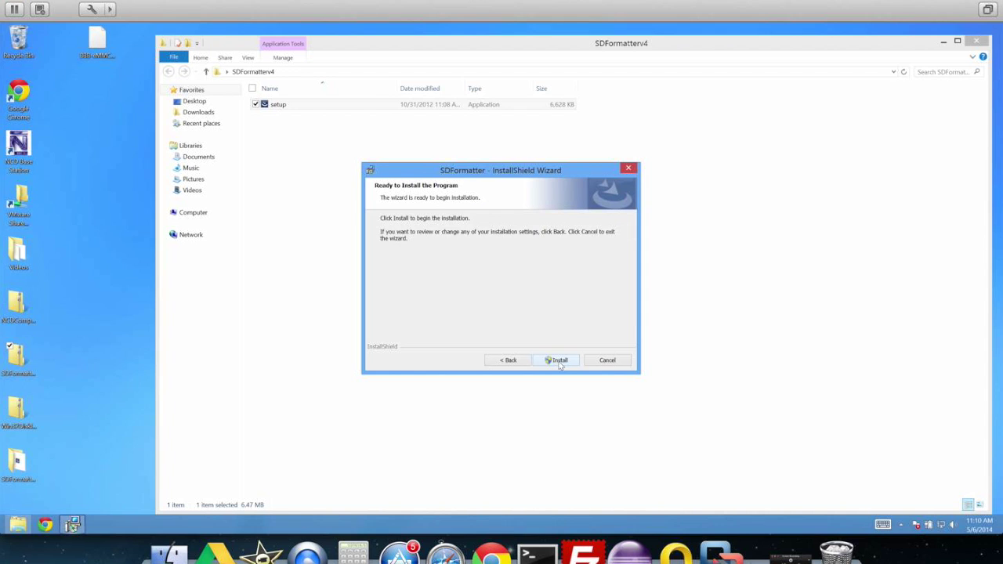
{"action": "left_click", "coordinate": [560, 361]}
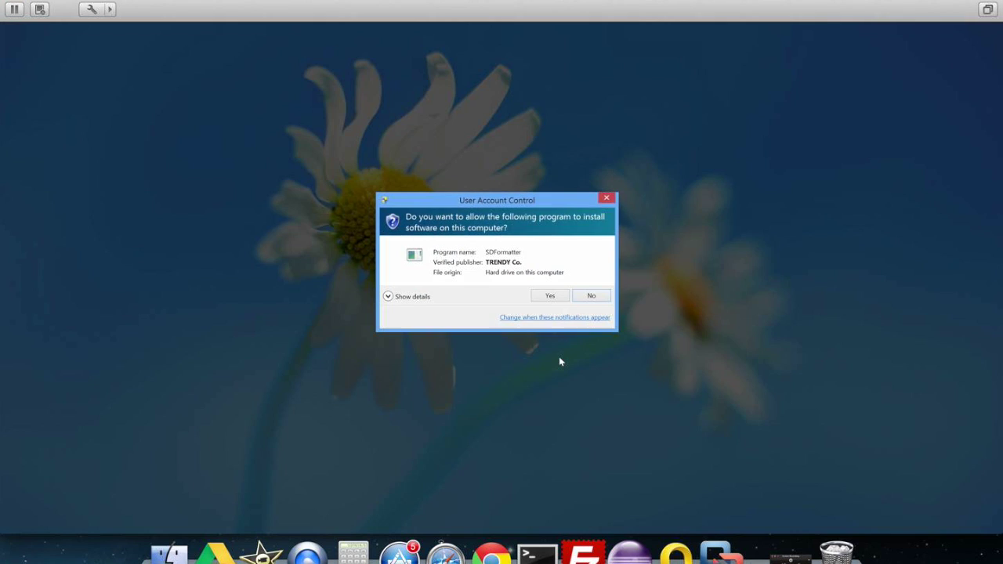
{"action": "left_click", "coordinate": [548, 296]}
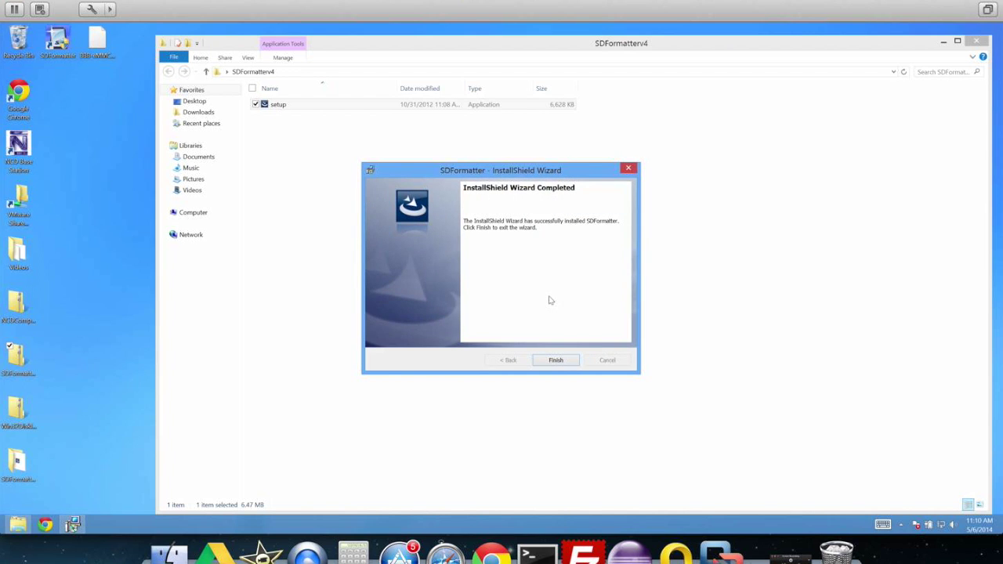
{"action": "left_click", "coordinate": [555, 361]}
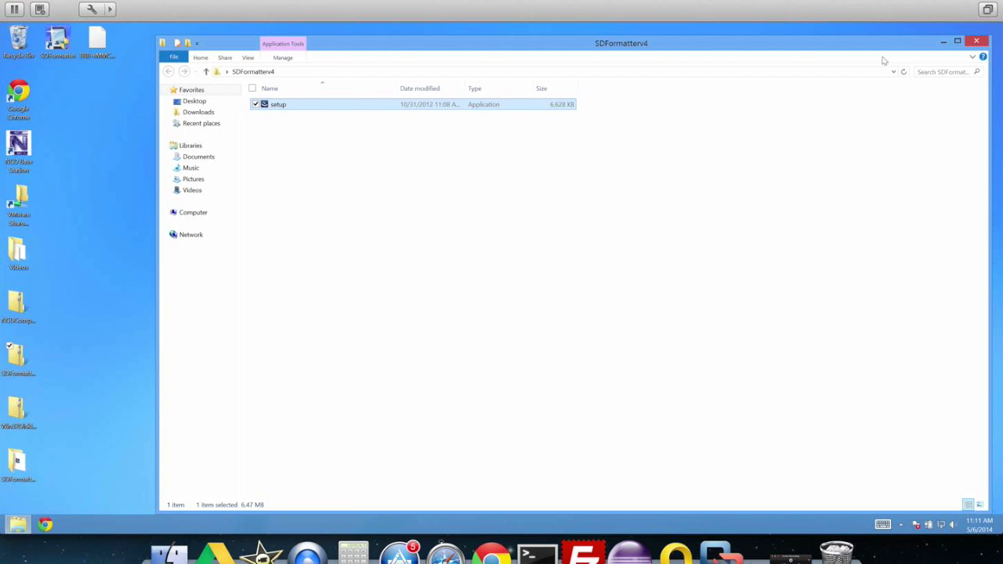
{"action": "left_click", "coordinate": [974, 41]}
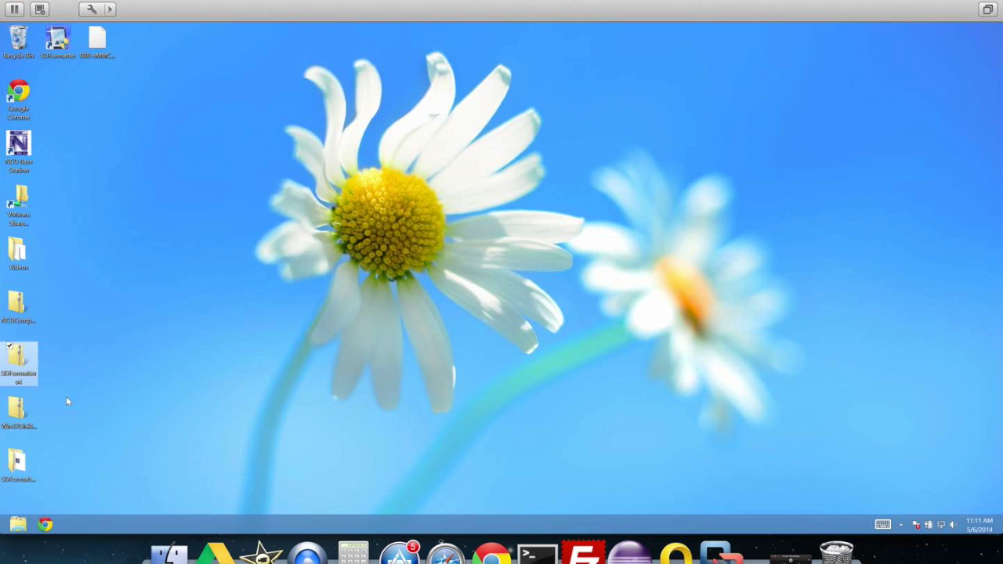
Step: Extract the Win32DiskImager-0.9.5-binary archive into its own desktop folder and close the extracted folder
{"action": "left_click", "coordinate": [24, 417]}
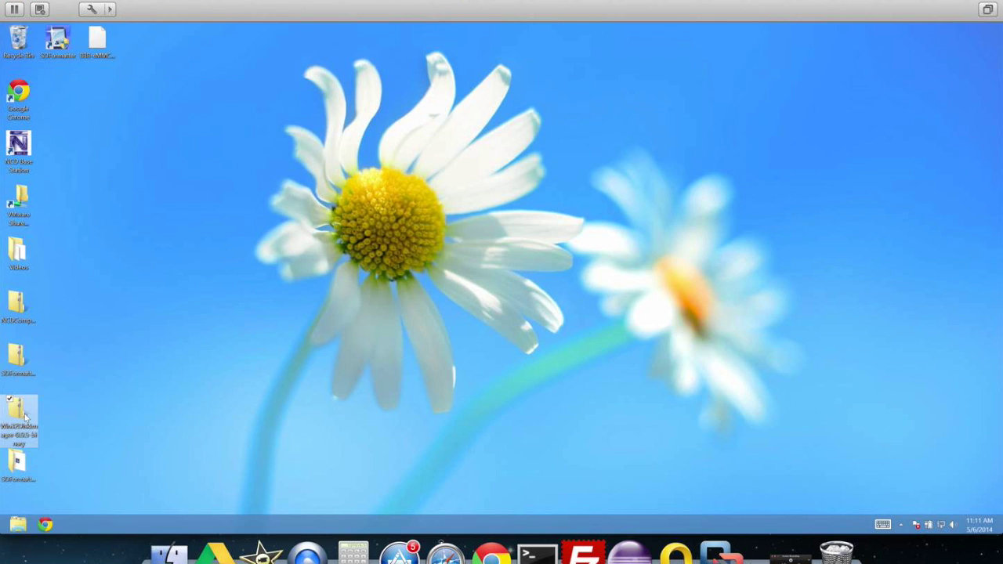
{"action": "right_click", "coordinate": [21, 419]}
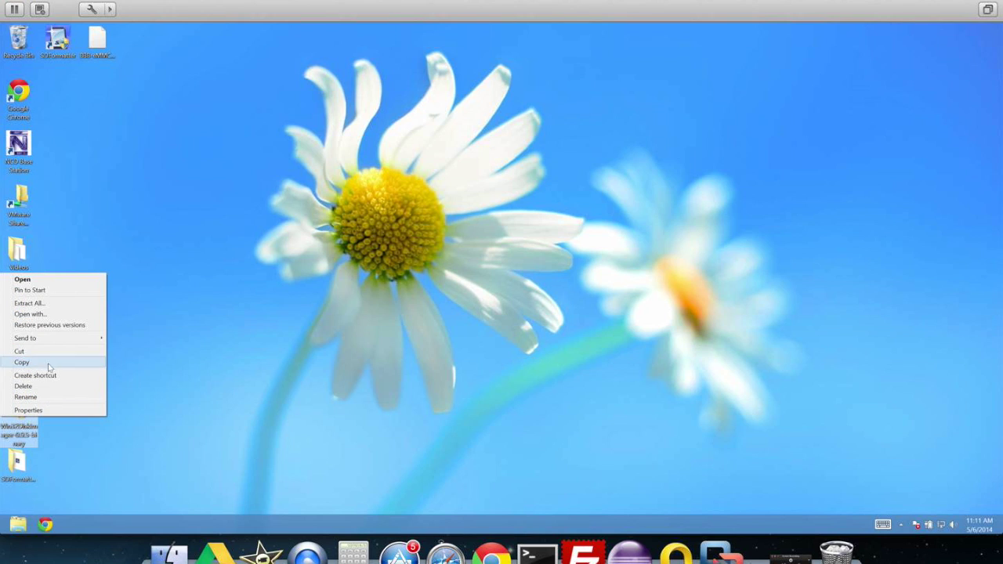
{"action": "left_click", "coordinate": [47, 304]}
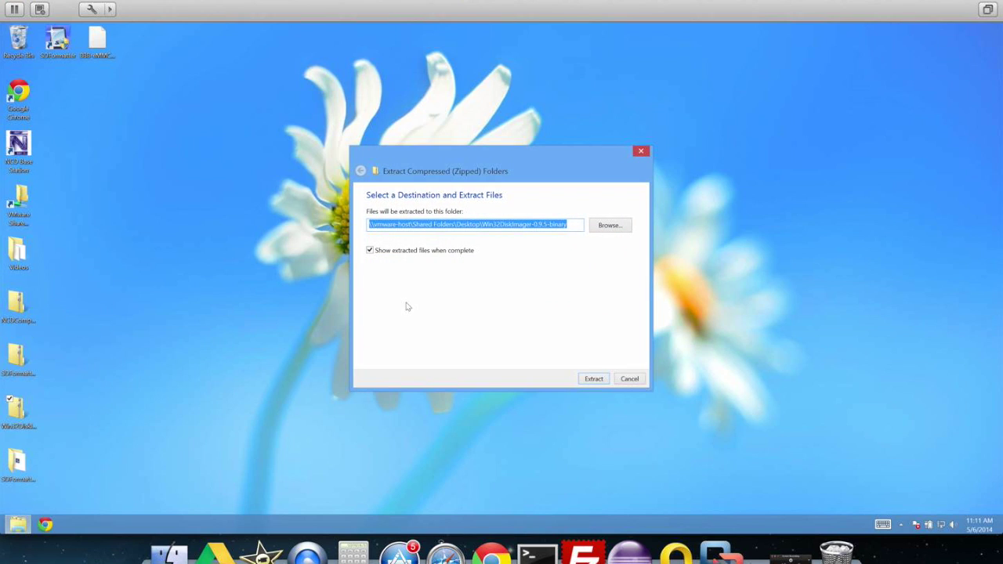
{"action": "left_click", "coordinate": [603, 382]}
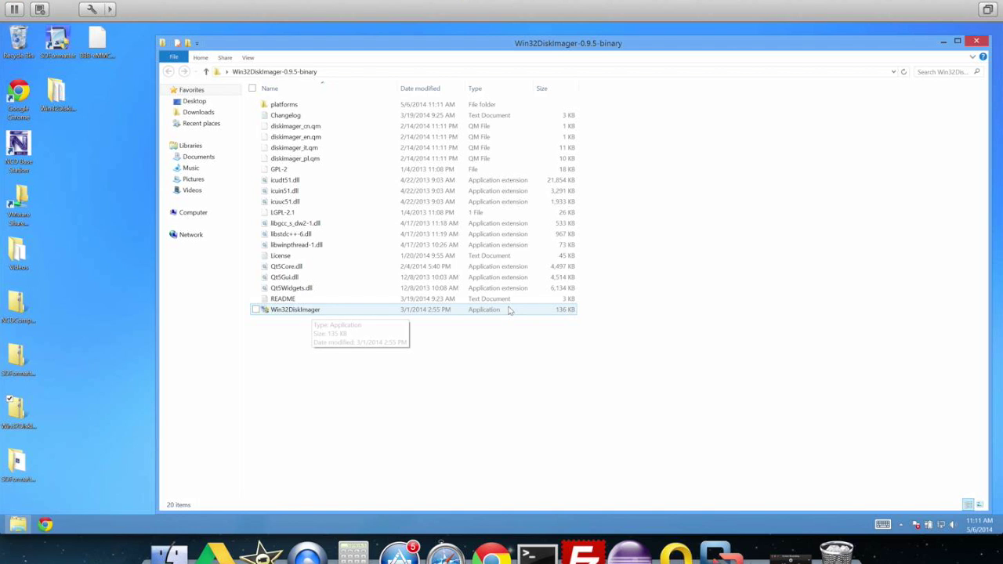
{"action": "left_click", "coordinate": [977, 41]}
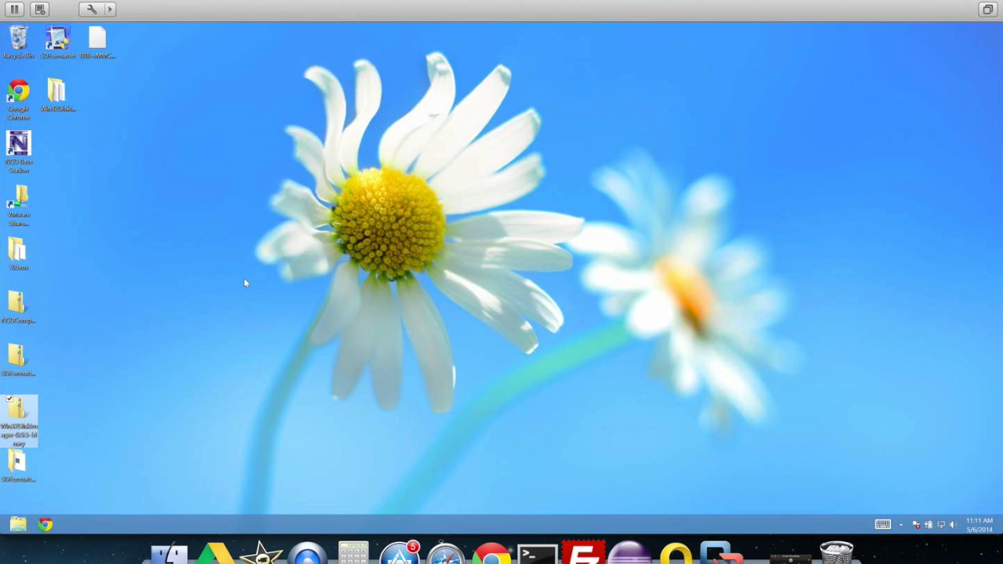
Step: Check the computer's removable storage devices for the SD card's drive letter
{"action": "left_click", "coordinate": [17, 525]}
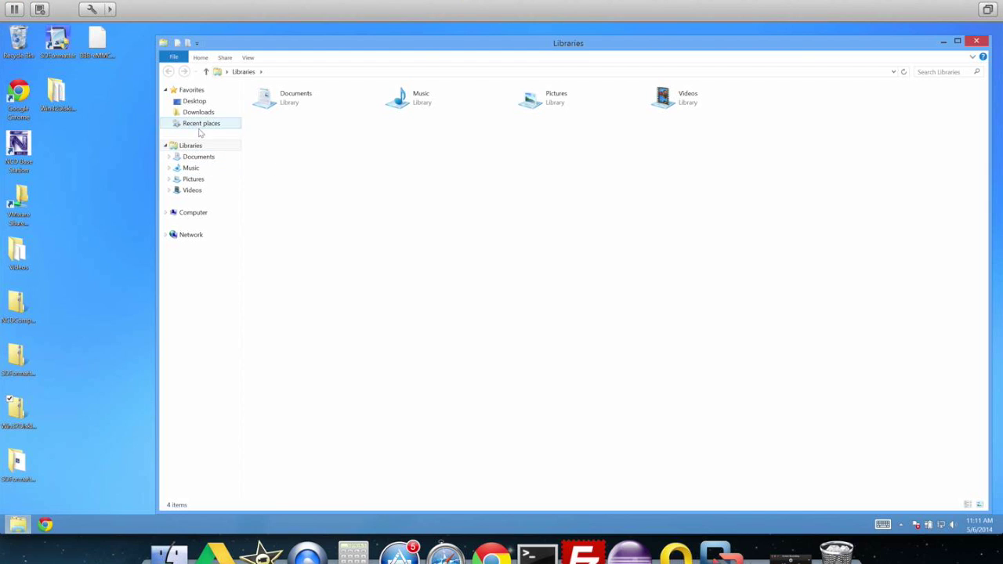
{"action": "left_click", "coordinate": [194, 213]}
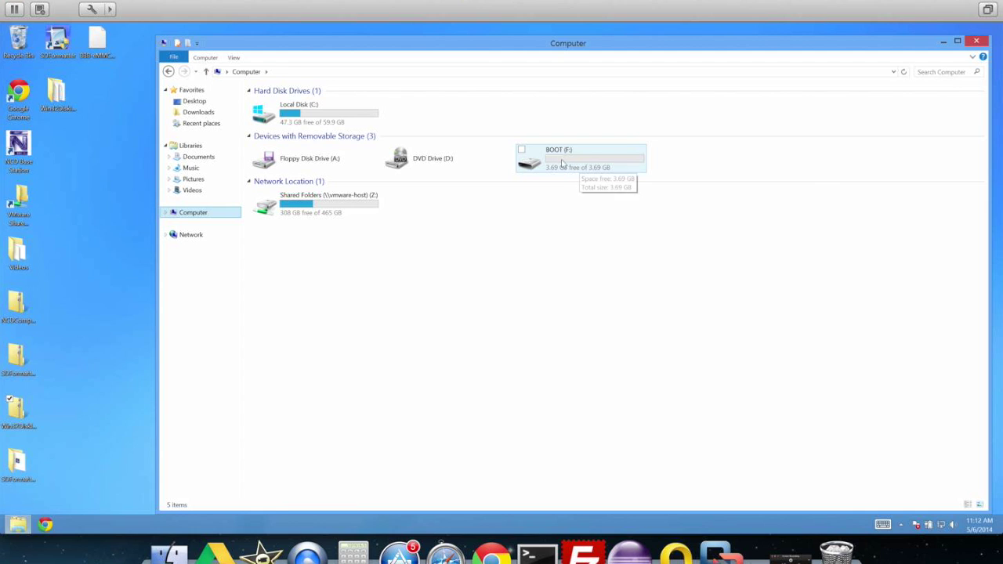
{"action": "left_click", "coordinate": [979, 42]}
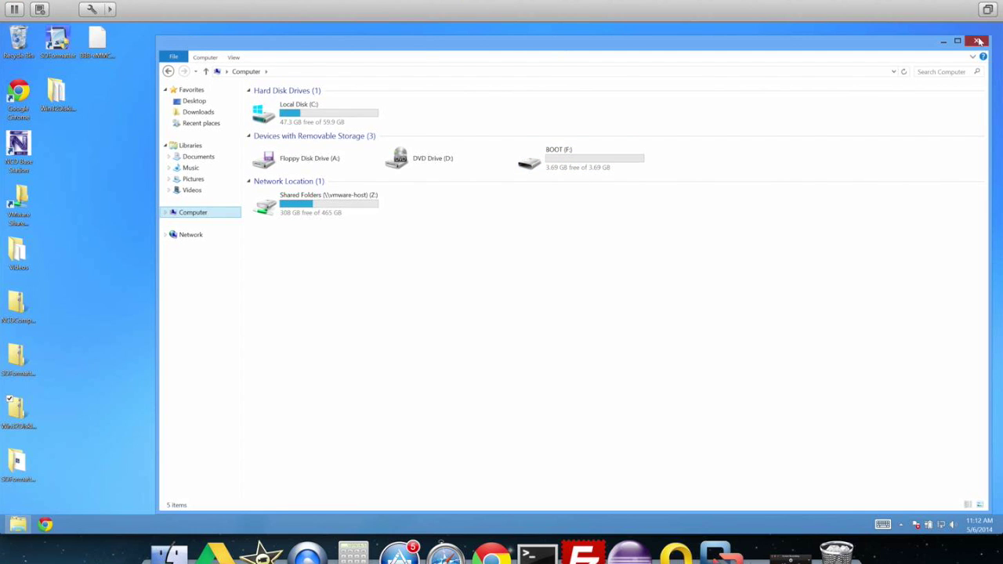
Step: Launch SDFormatter with permission to make changes and format drive F: using the FULL (Erase) format type
{"action": "double_click", "coordinate": [67, 55]}
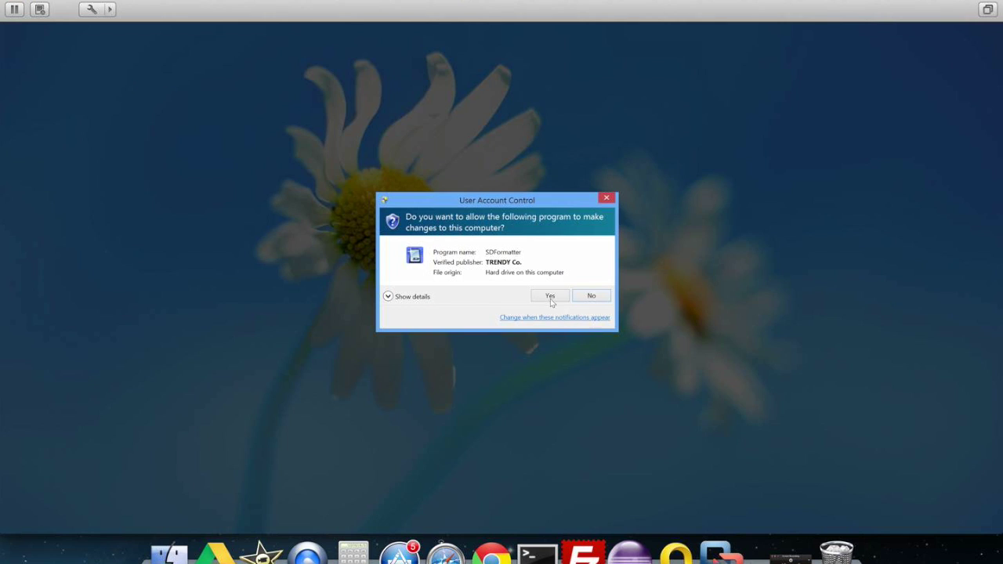
{"action": "left_click", "coordinate": [551, 298]}
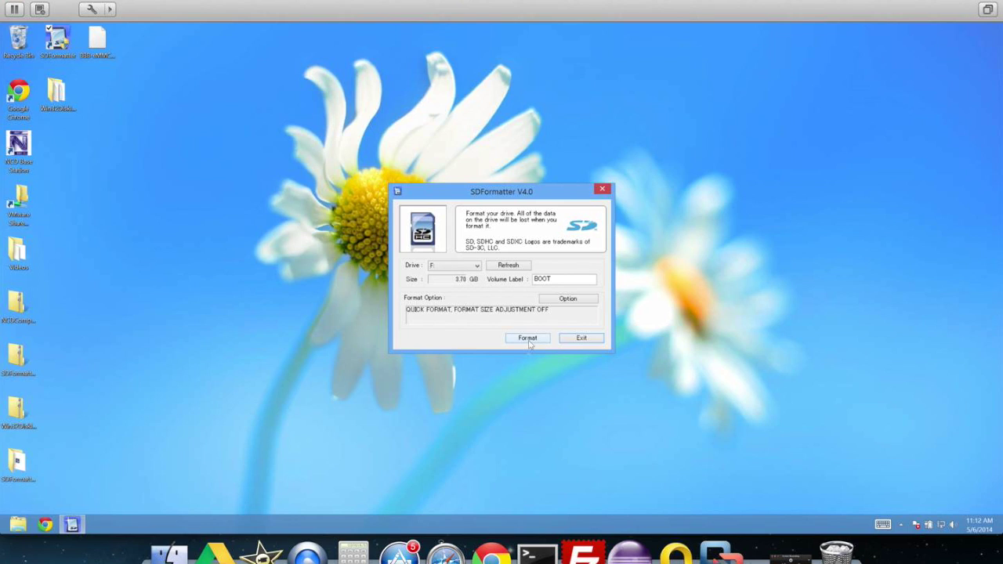
{"action": "left_click", "coordinate": [559, 301]}
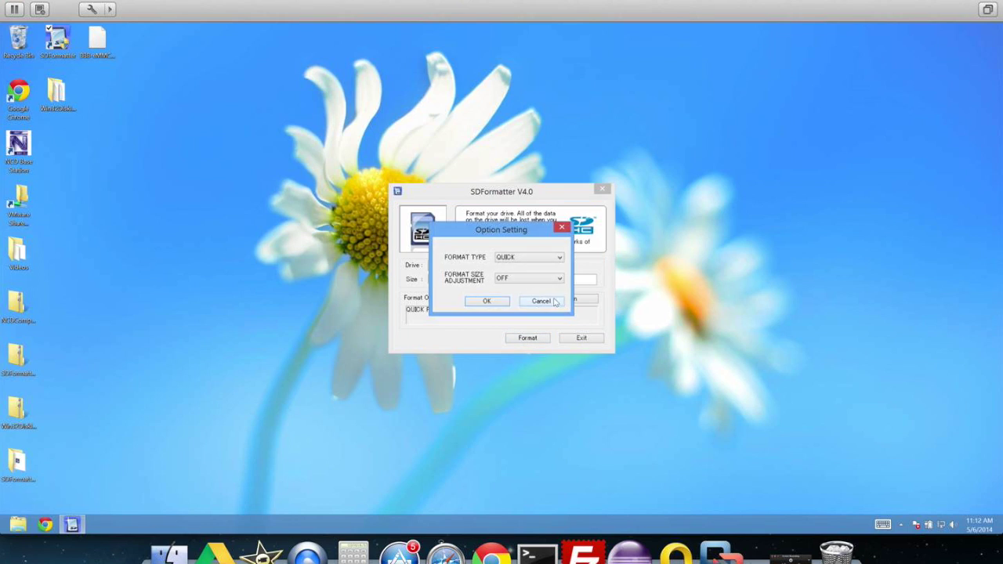
{"action": "left_click", "coordinate": [540, 259]}
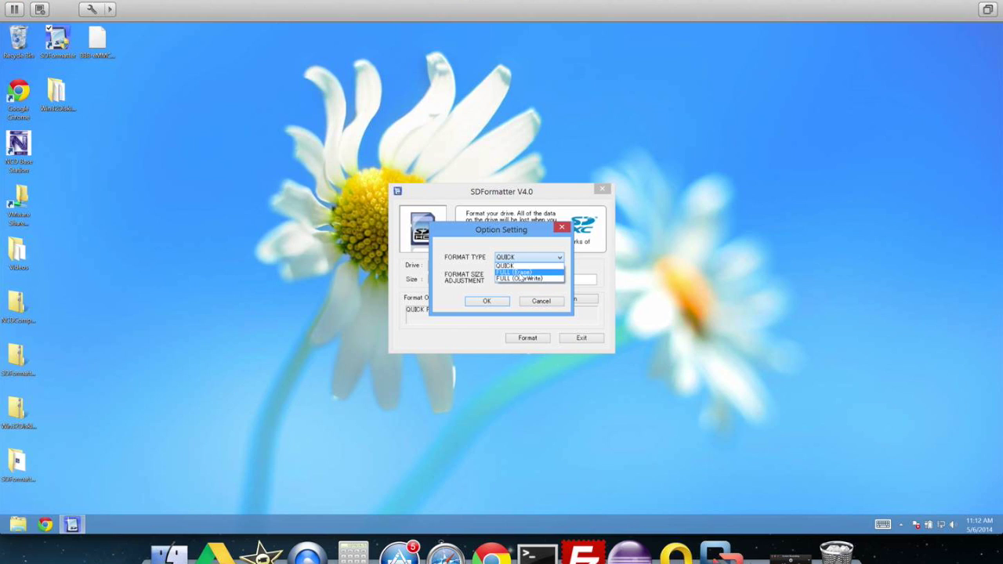
{"action": "left_click", "coordinate": [521, 272]}
{"action": "left_click", "coordinate": [487, 302]}
{"action": "left_click", "coordinate": [528, 338]}
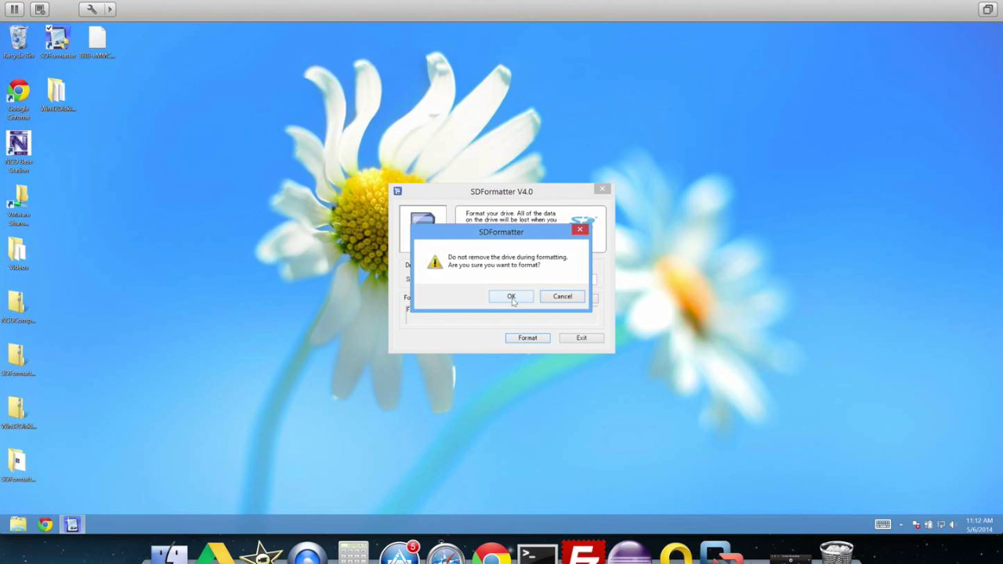
{"action": "left_click", "coordinate": [512, 298]}
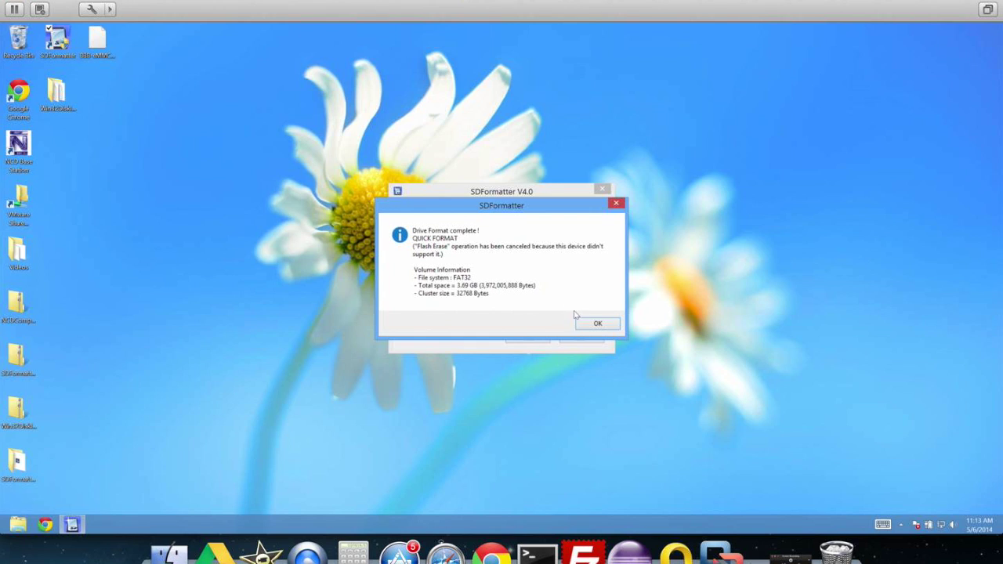
Step: Dismiss the format report and exit SDFormatter
{"action": "left_click", "coordinate": [608, 328]}
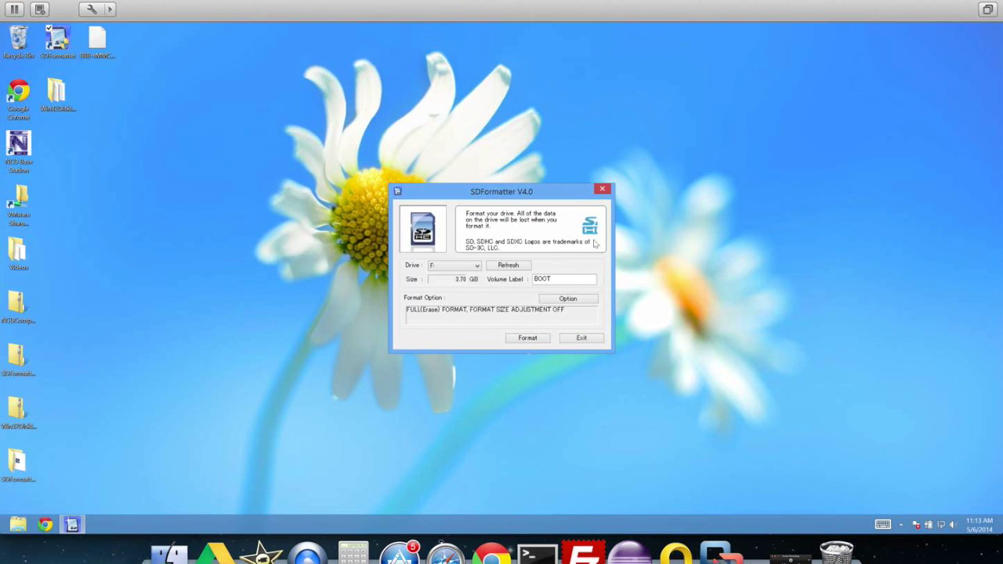
{"action": "left_click", "coordinate": [584, 339]}
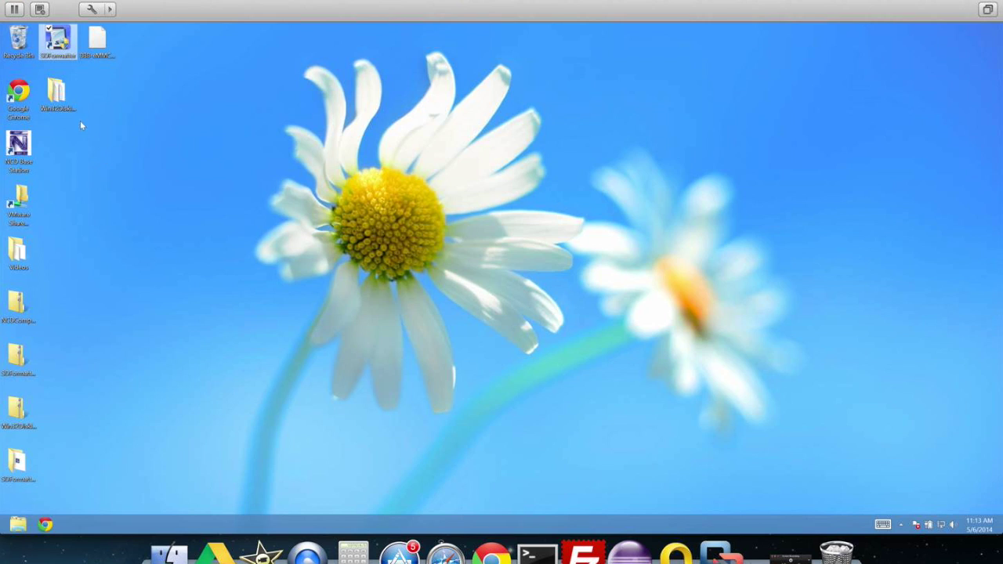
Step: Launch Win32DiskImager from its extracted desktop folder and allow it to make changes
{"action": "double_click", "coordinate": [58, 96]}
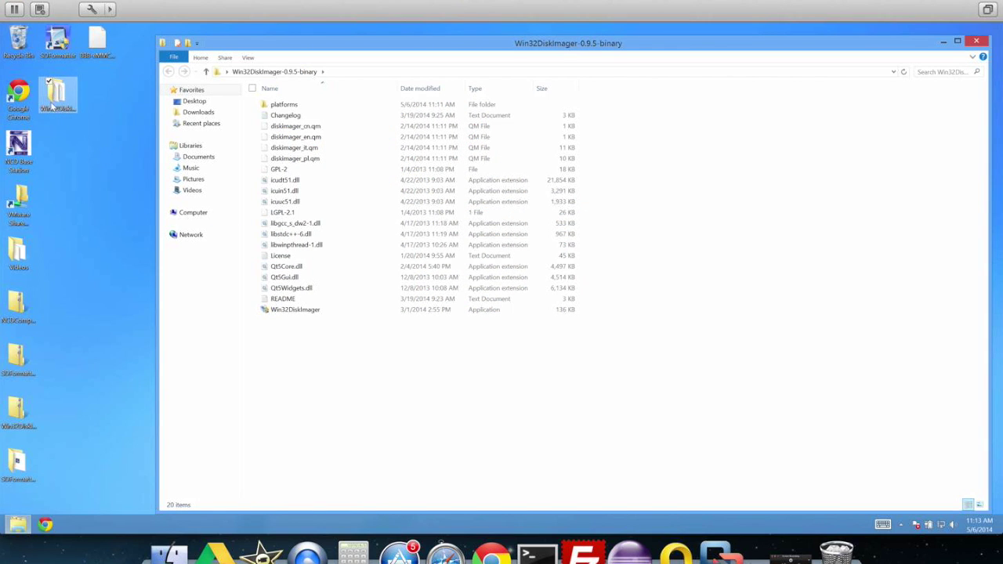
{"action": "double_click", "coordinate": [304, 312]}
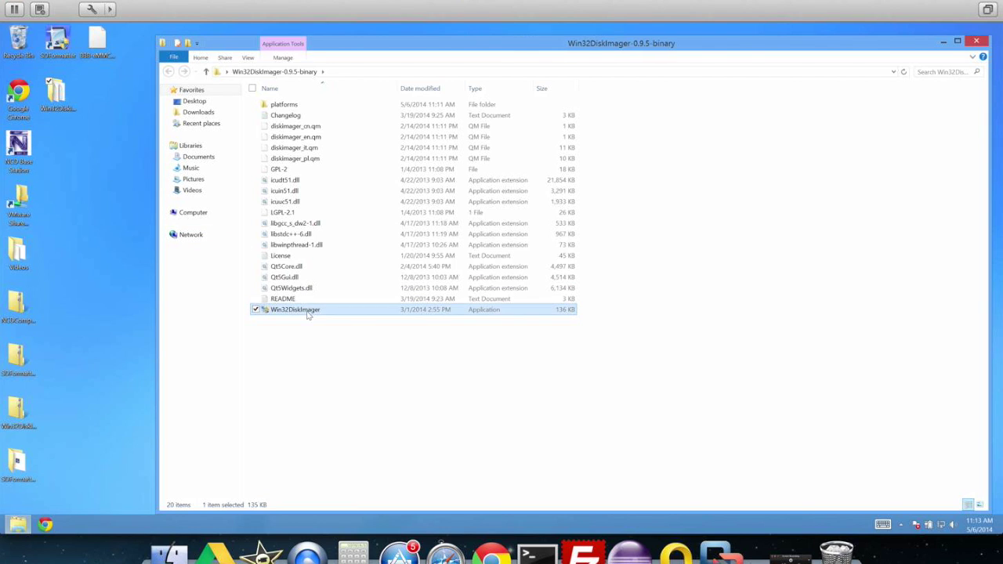
{"action": "left_click", "coordinate": [552, 302]}
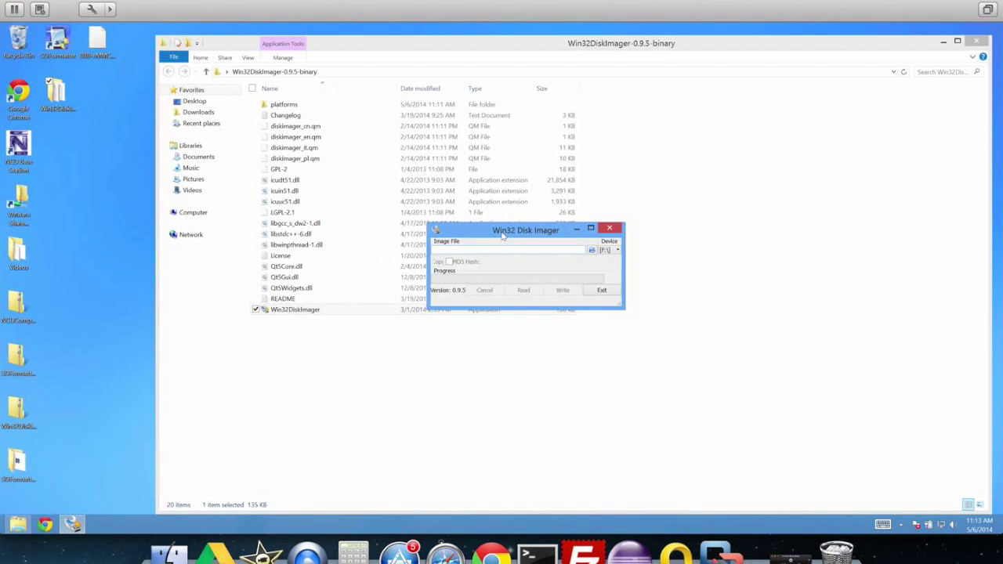
Step: Try to find the flasher image for writing in the Desktop and Downloads folders, sorting Downloads by date modified
{"action": "left_click", "coordinate": [592, 251]}
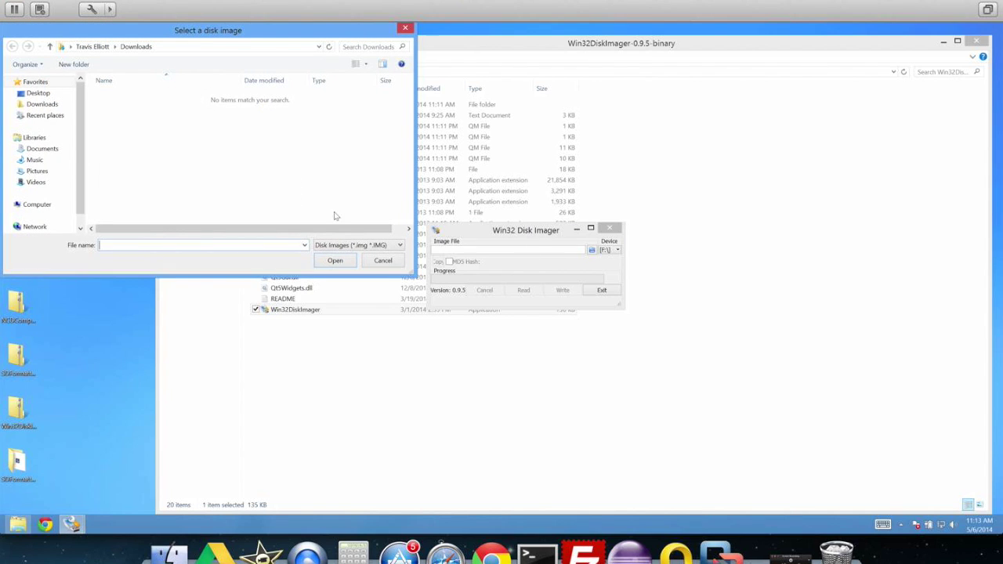
{"action": "left_click", "coordinate": [39, 93]}
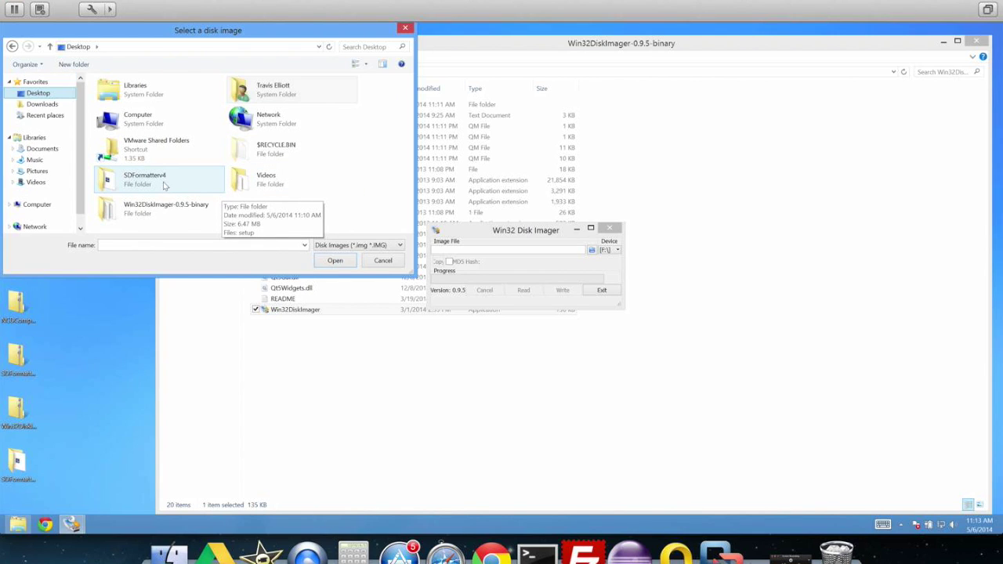
{"action": "left_click", "coordinate": [48, 107]}
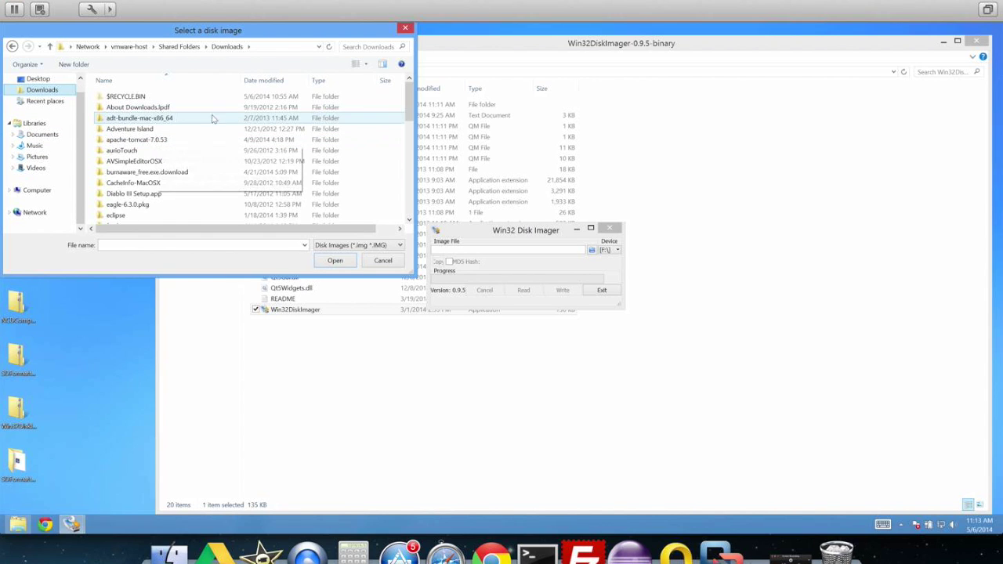
{"action": "left_click", "coordinate": [265, 81]}
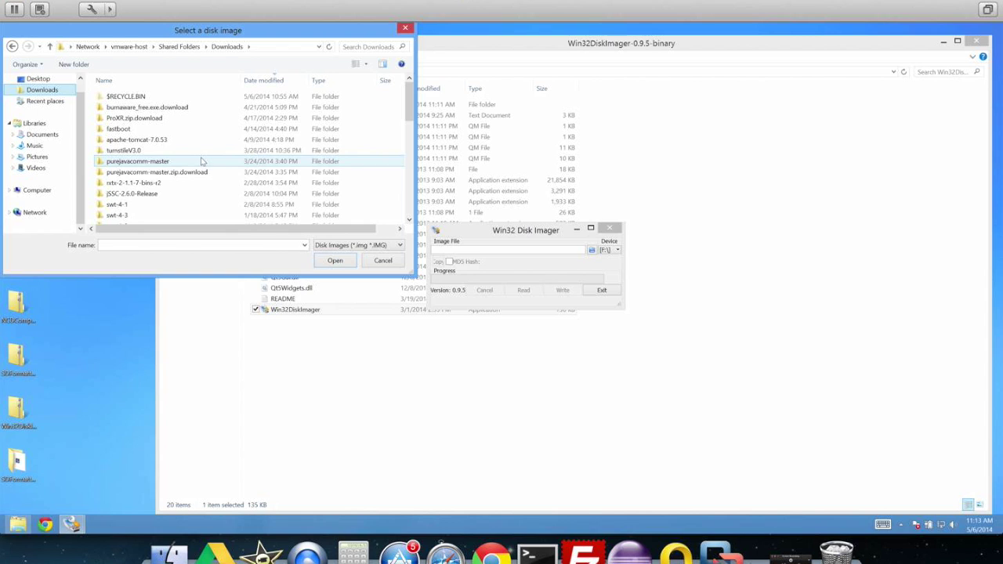
{"action": "mouse_move", "coordinate": [407, 110]}
{"action": "left_mouse_down"}
{"action": "mouse_move", "coordinate": [407, 219]}
{"action": "mouse_move", "coordinate": [407, 91]}
{"action": "left_mouse_up"}
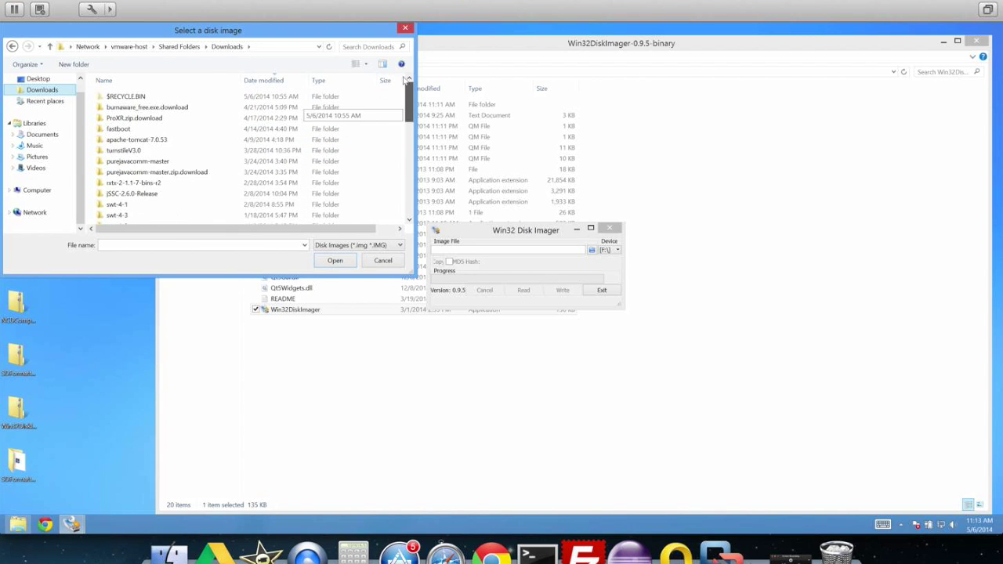
{"action": "left_click", "coordinate": [406, 29]}
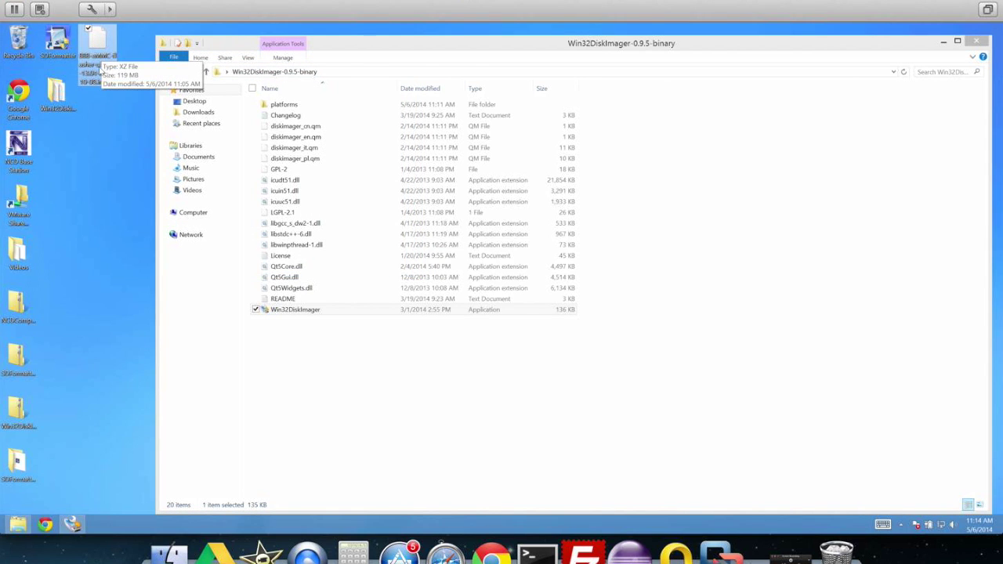
{"action": "right_click", "coordinate": [97, 54]}
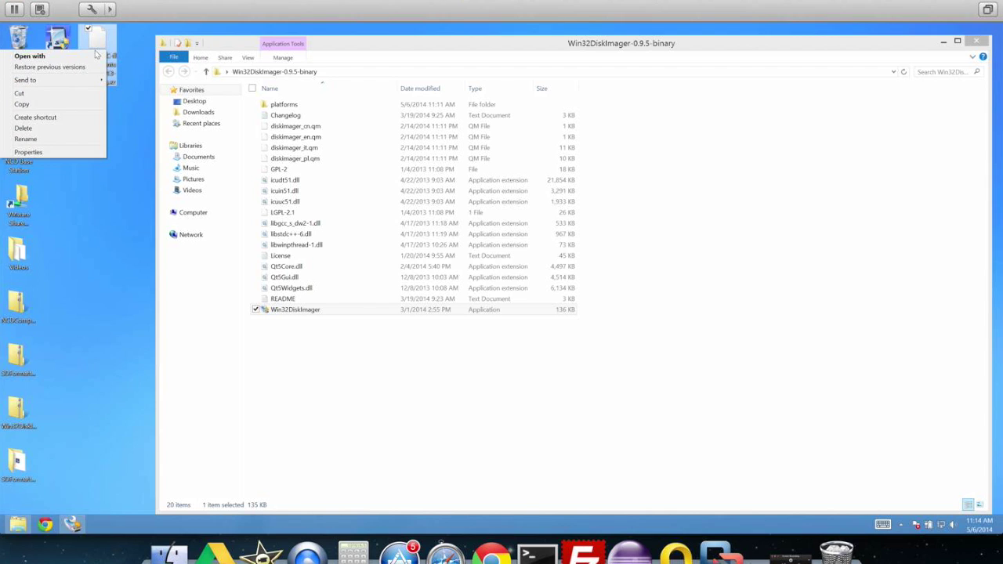
{"action": "left_click", "coordinate": [73, 410]}
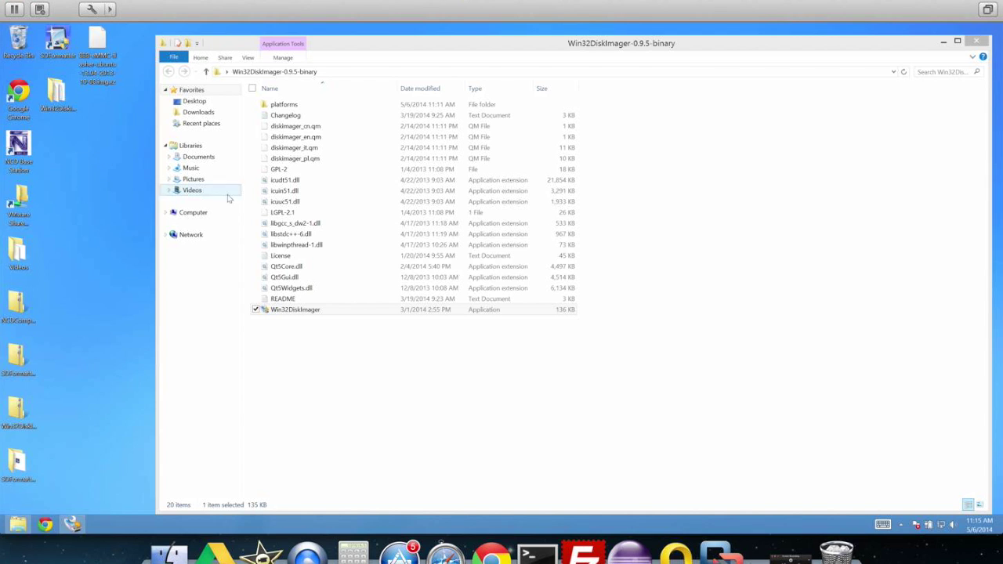
{"action": "left_click", "coordinate": [46, 525]}
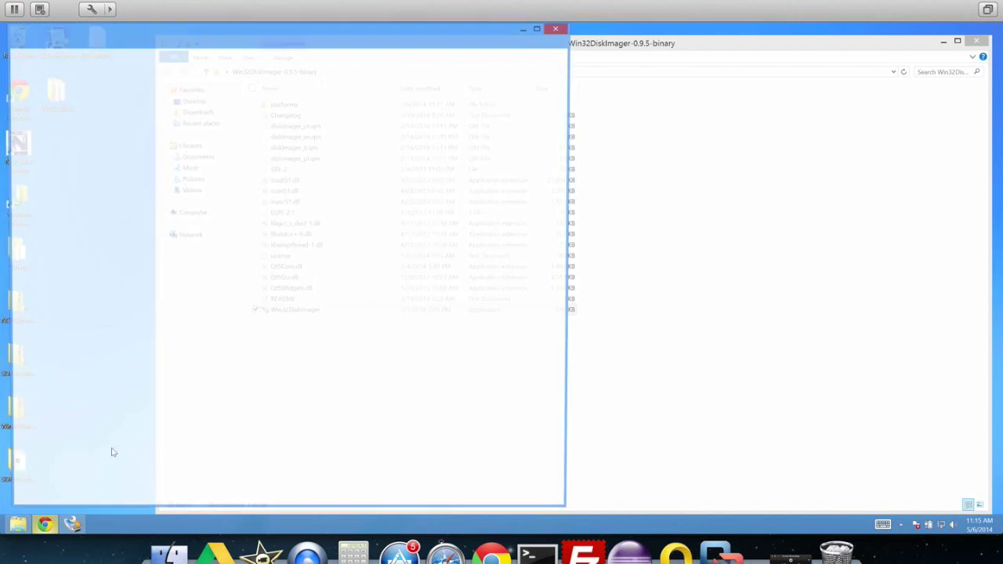
{"action": "type", "text": "7 zip"}
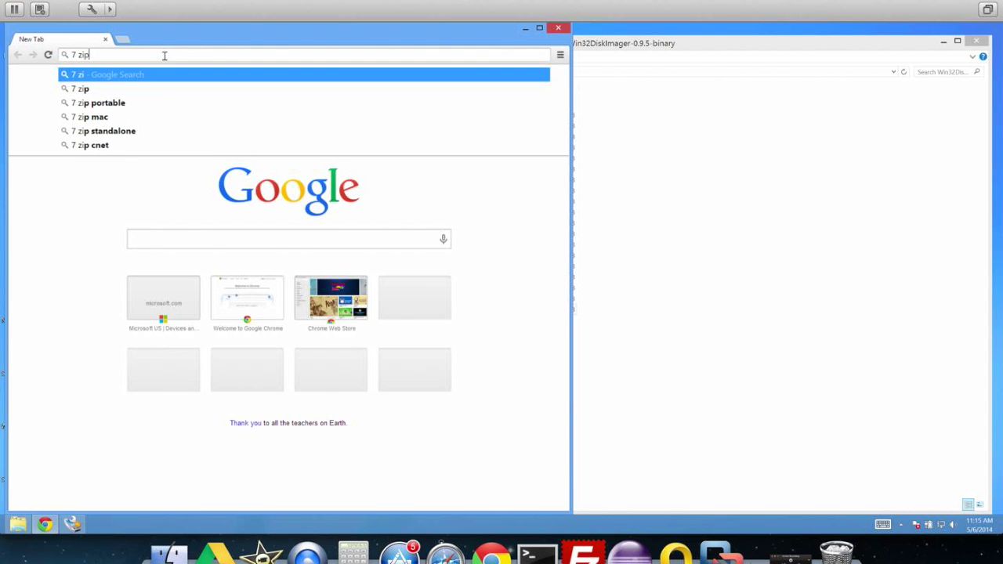
{"action": "key", "text": "Return"}
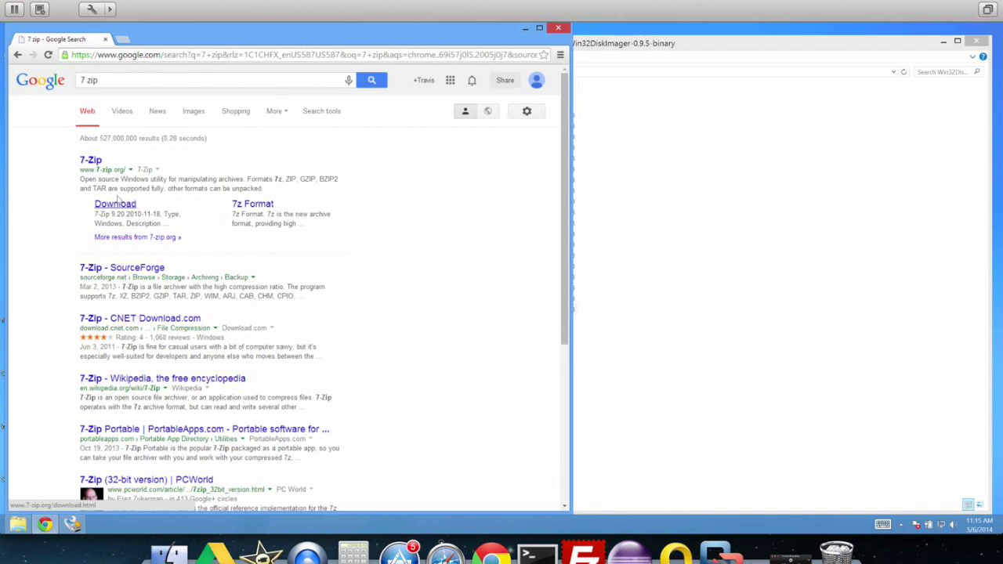
{"action": "left_click", "coordinate": [89, 160]}
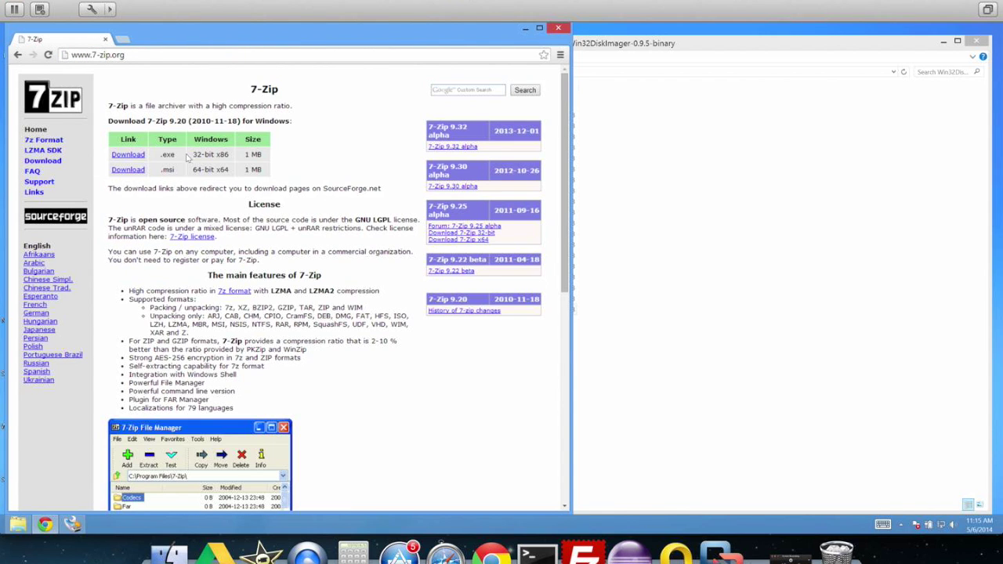
{"action": "left_click", "coordinate": [128, 171]}
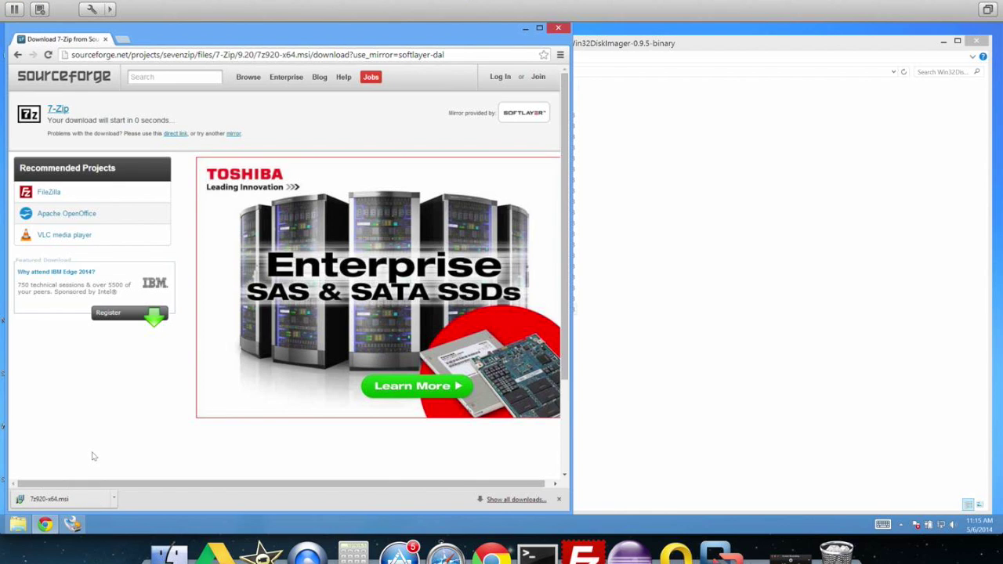
Step: Run the downloaded 7z920-x64.msi and install 7-Zip 9.20 with the default features, accepting the license and allowing system changes
{"action": "left_click", "coordinate": [61, 500]}
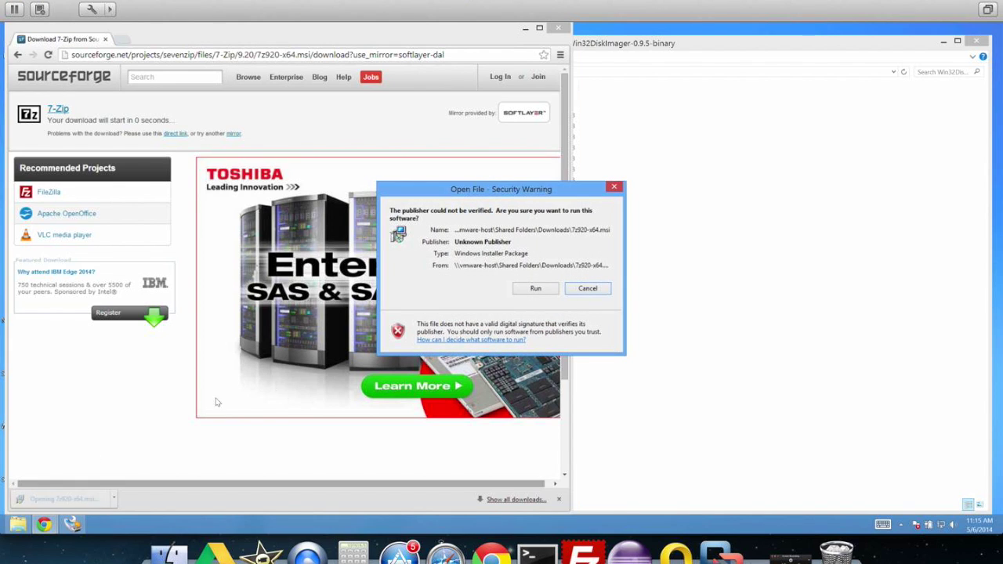
{"action": "left_click", "coordinate": [535, 288]}
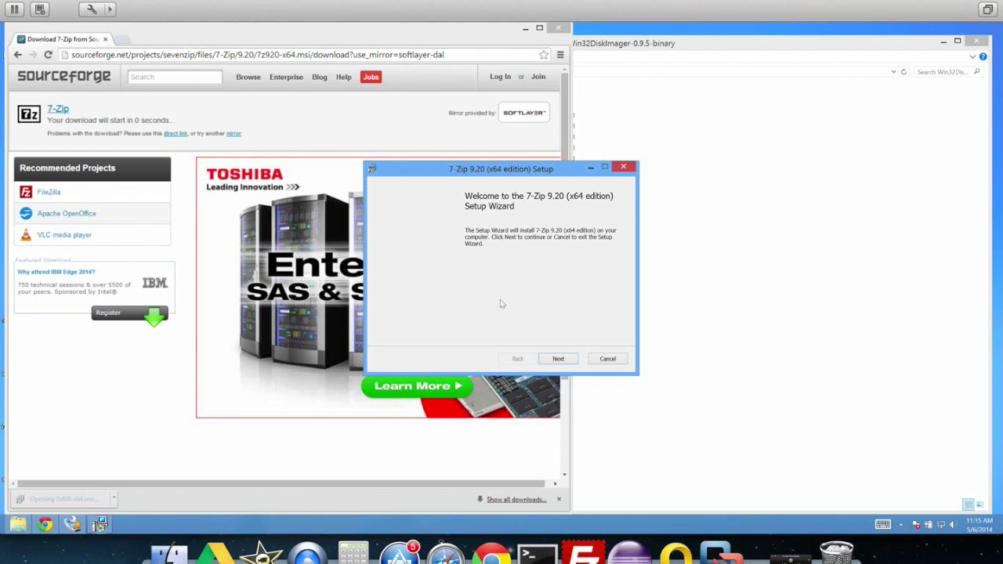
{"action": "left_click", "coordinate": [558, 358]}
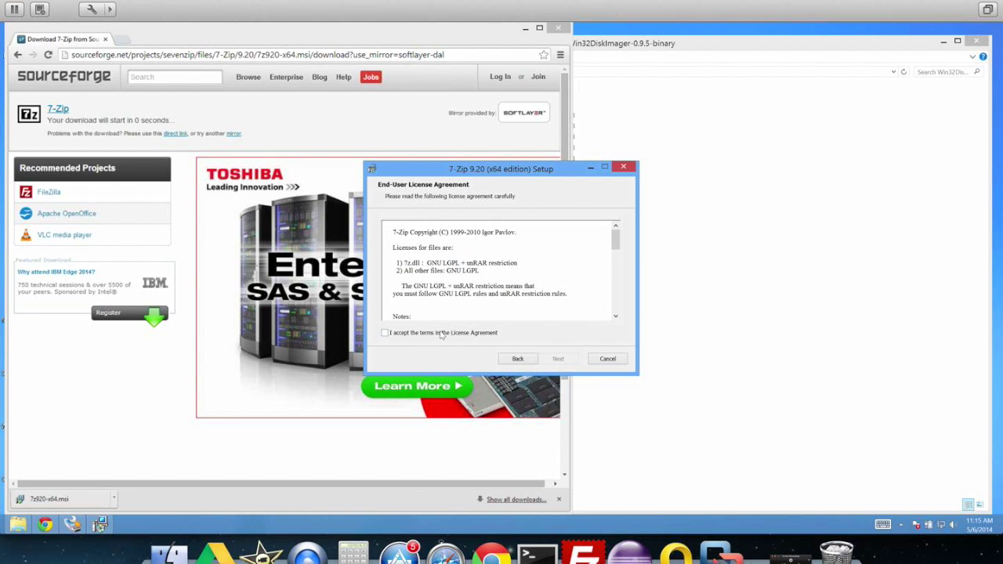
{"action": "left_click", "coordinate": [399, 336]}
{"action": "left_click", "coordinate": [558, 359]}
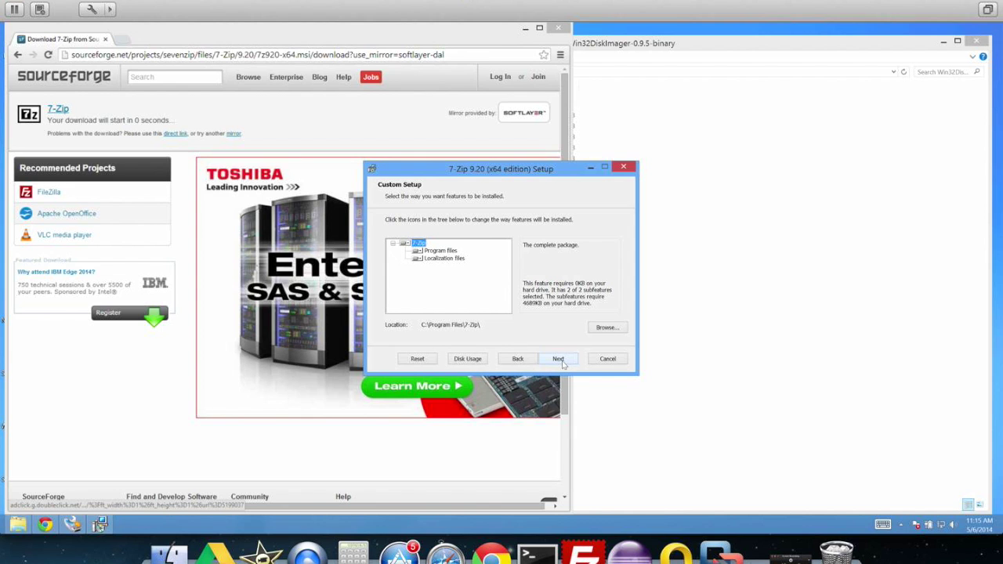
{"action": "left_click", "coordinate": [558, 359]}
{"action": "left_click", "coordinate": [559, 360]}
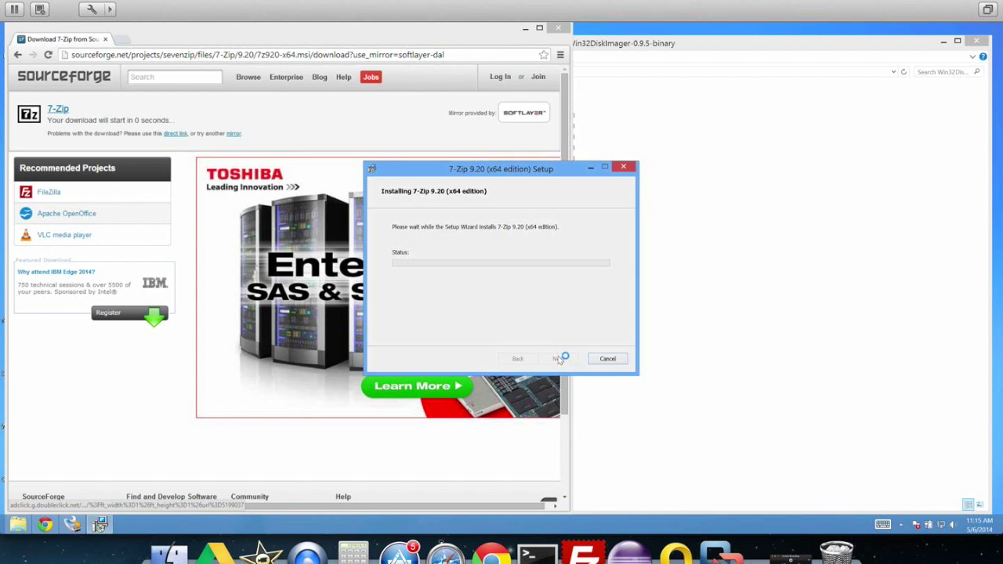
{"action": "left_click", "coordinate": [550, 307]}
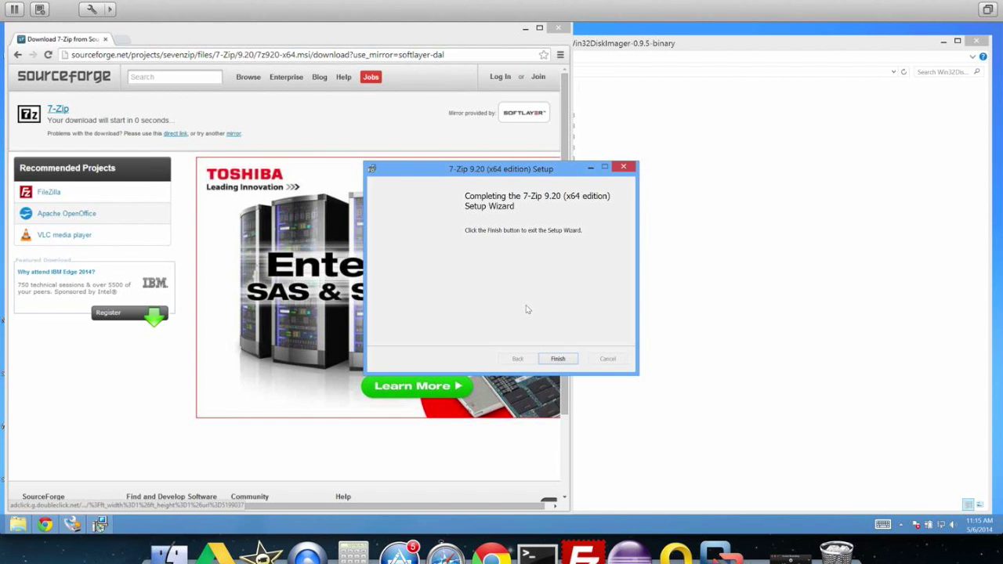
{"action": "left_click", "coordinate": [556, 361]}
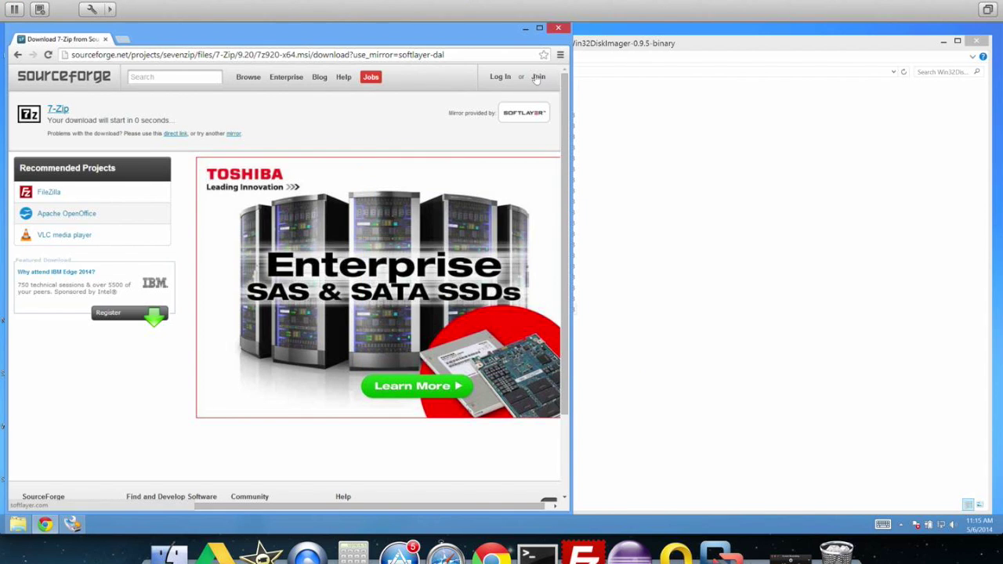
Step: Close the browser, the Win32DiskImager-0.9.5-binary folder and Win32 Disk Imager
{"action": "left_click", "coordinate": [559, 29]}
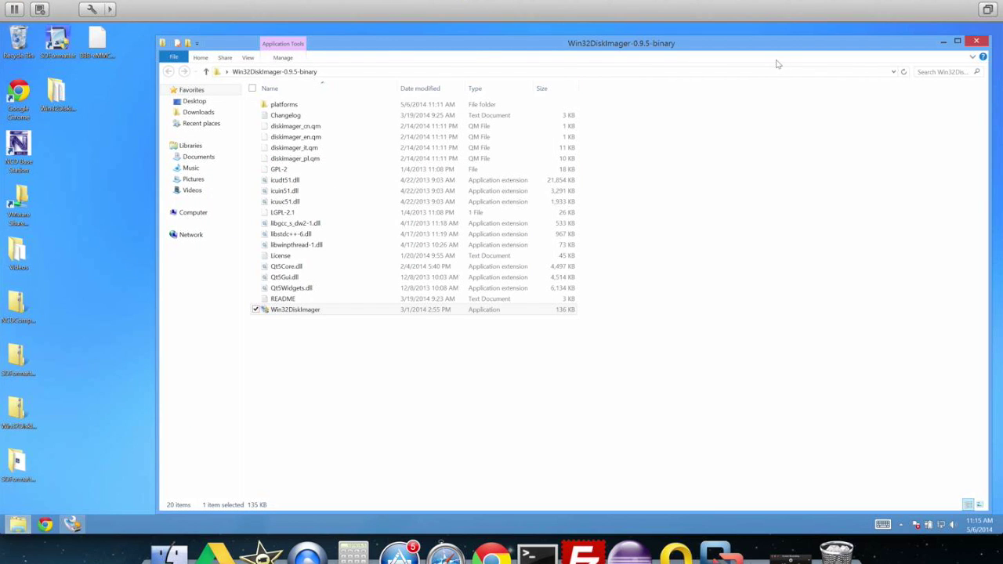
{"action": "left_click", "coordinate": [978, 42]}
{"action": "left_click", "coordinate": [609, 228]}
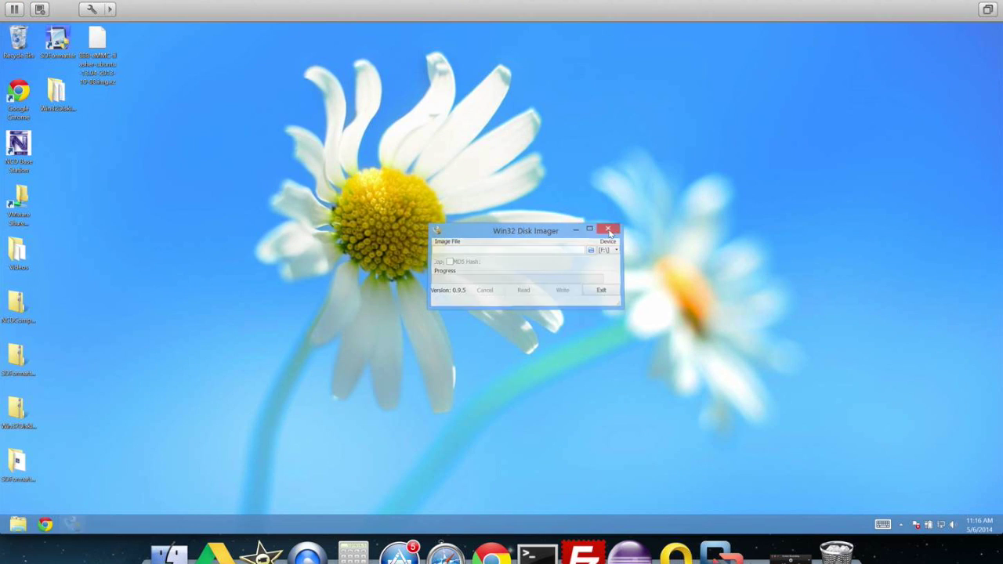
Step: Extract the BBB-eMMC-flasher-ubuntu-13.04-2013-10-08.img.xz archive with 7-Zip into its own desktop folder, keeping the default extraction settings
{"action": "right_click", "coordinate": [101, 56]}
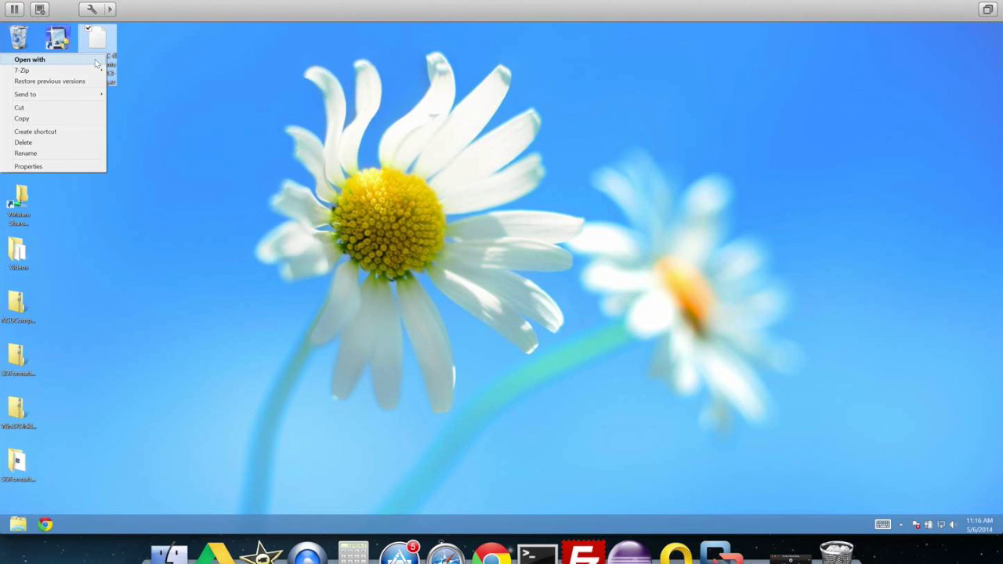
{"action": "mouse_move", "coordinate": [96, 73]}
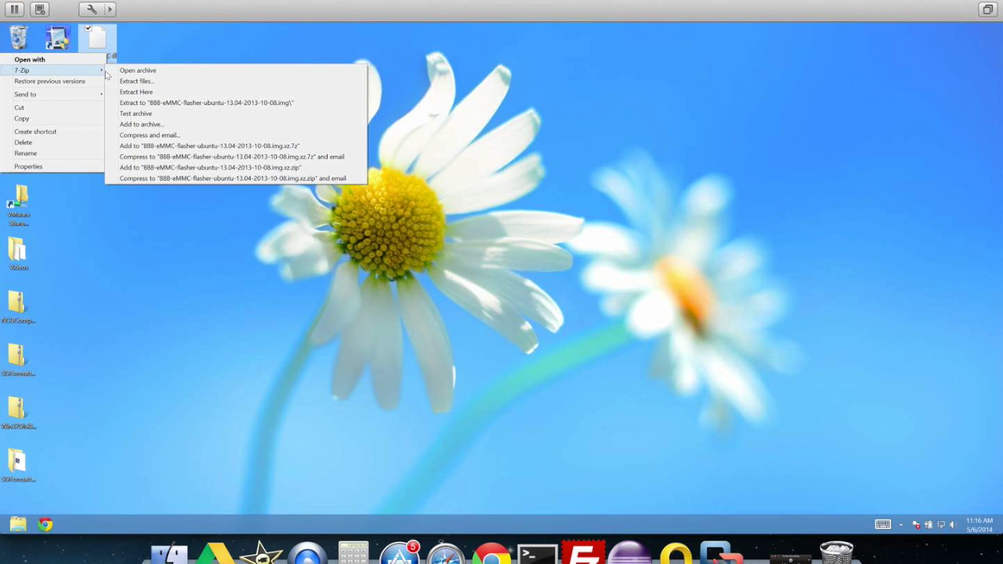
{"action": "left_click", "coordinate": [145, 81]}
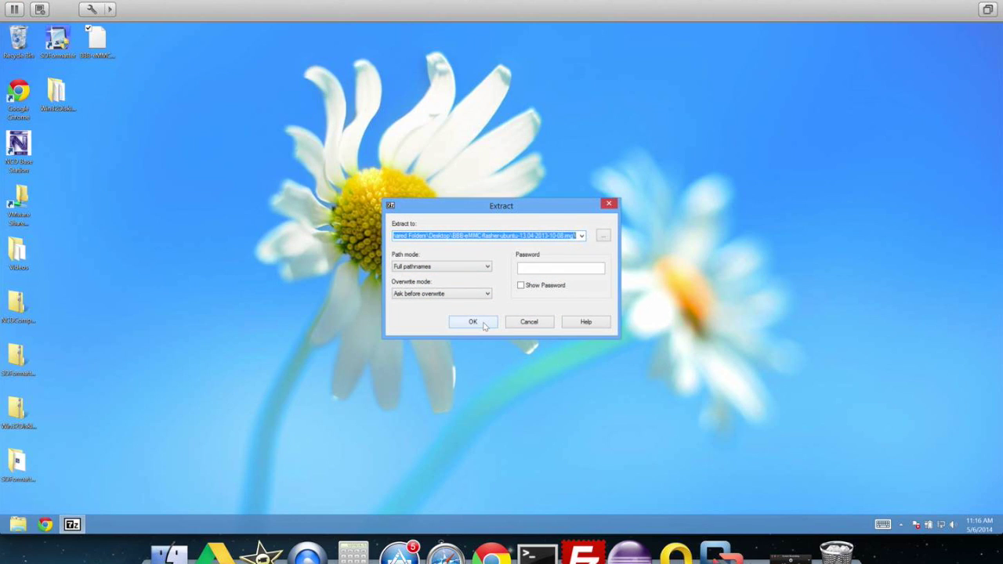
{"action": "left_click", "coordinate": [474, 322]}
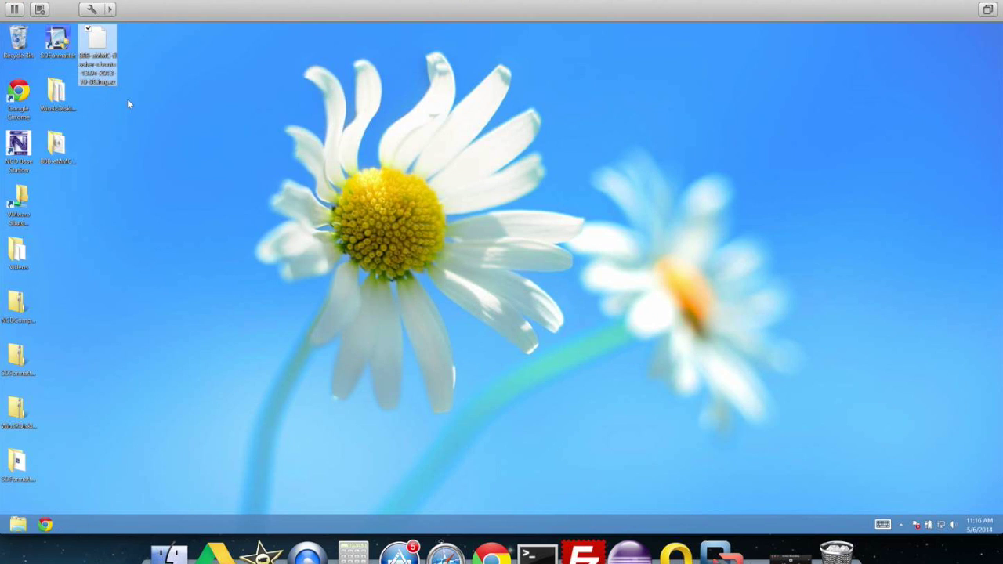
{"action": "right_click", "coordinate": [98, 55]}
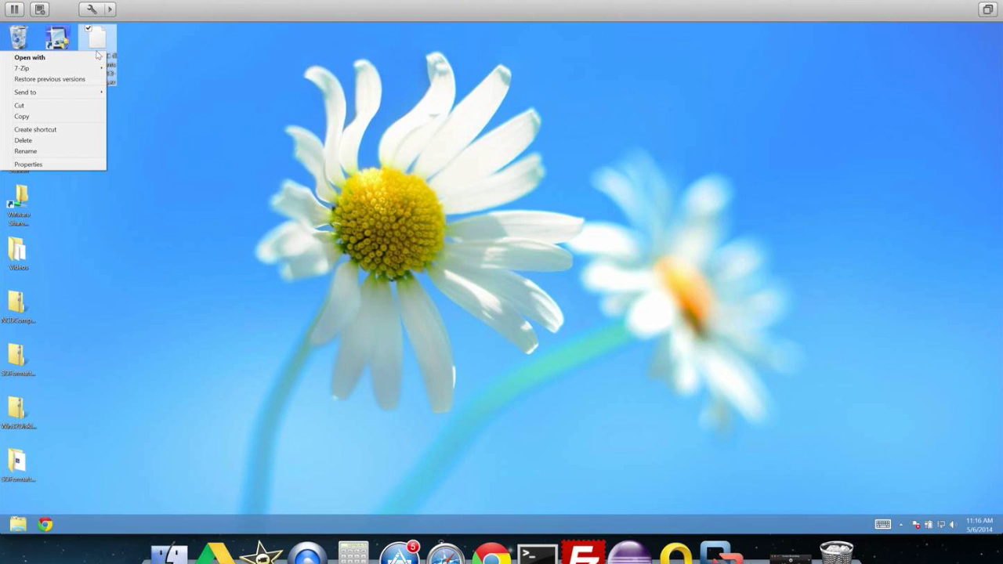
{"action": "mouse_move", "coordinate": [76, 70]}
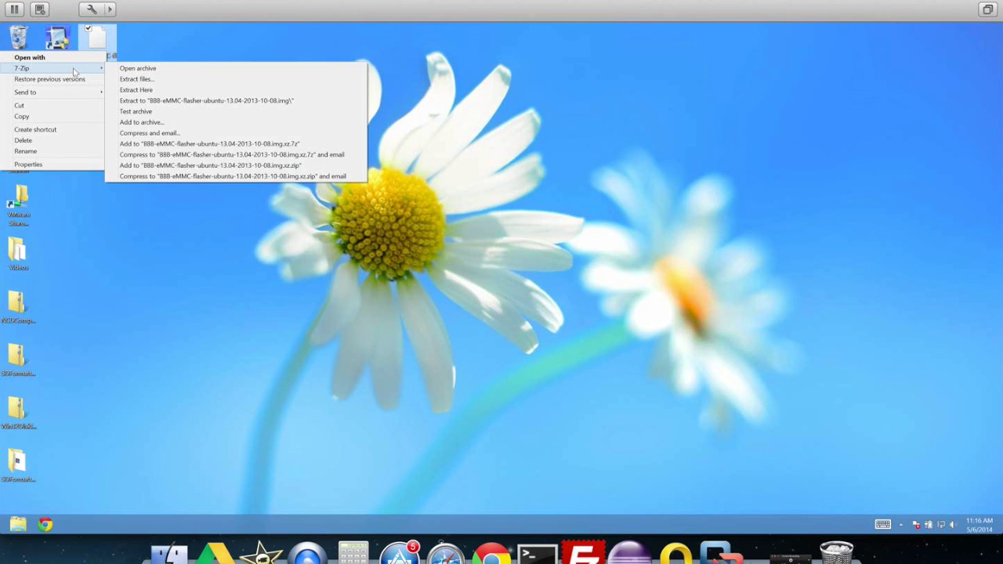
{"action": "left_click", "coordinate": [136, 79]}
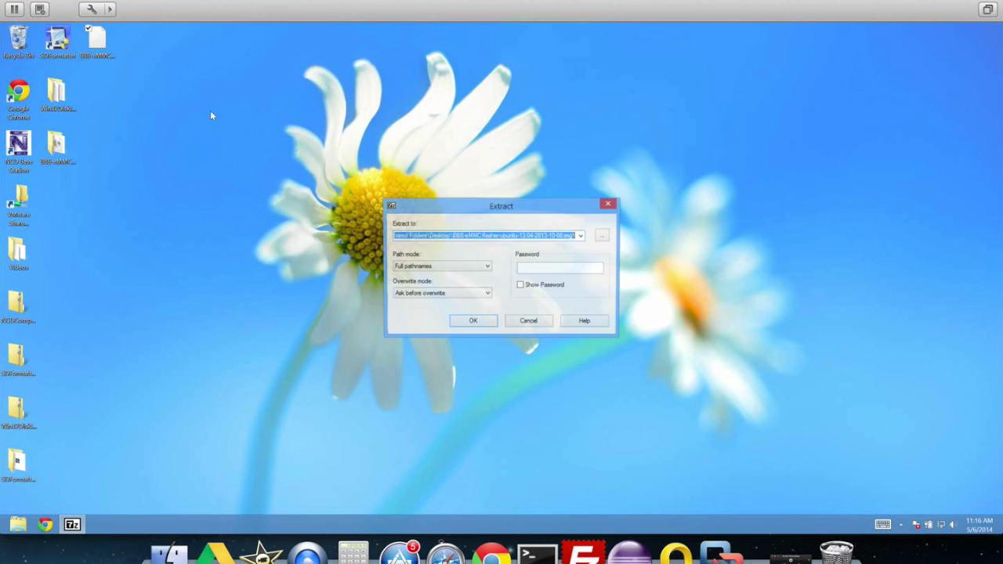
{"action": "left_click", "coordinate": [546, 323]}
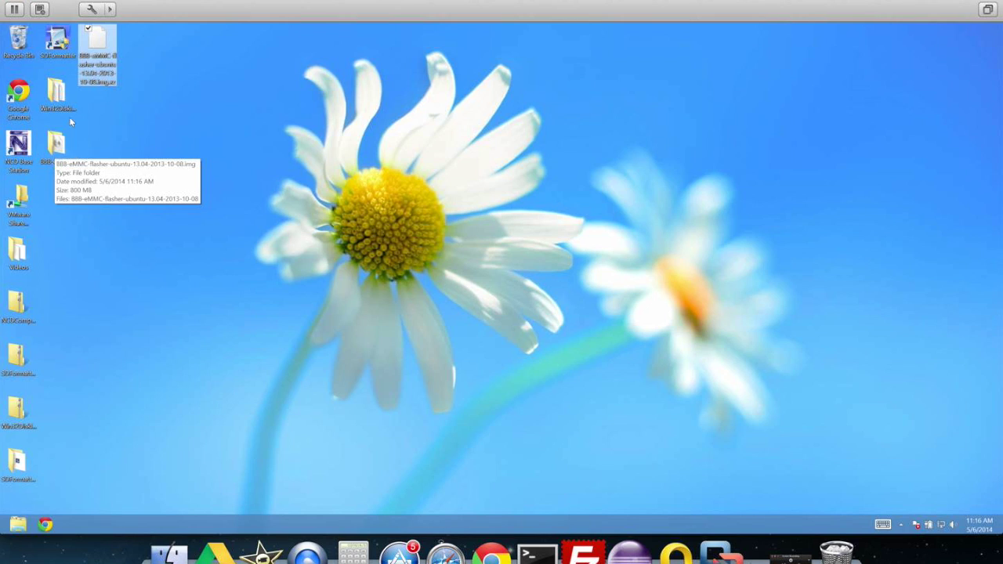
Step: Launch Win32DiskImager from the Win32DiskImager-0.9.5-binary folder on the desktop
{"action": "double_click", "coordinate": [56, 92]}
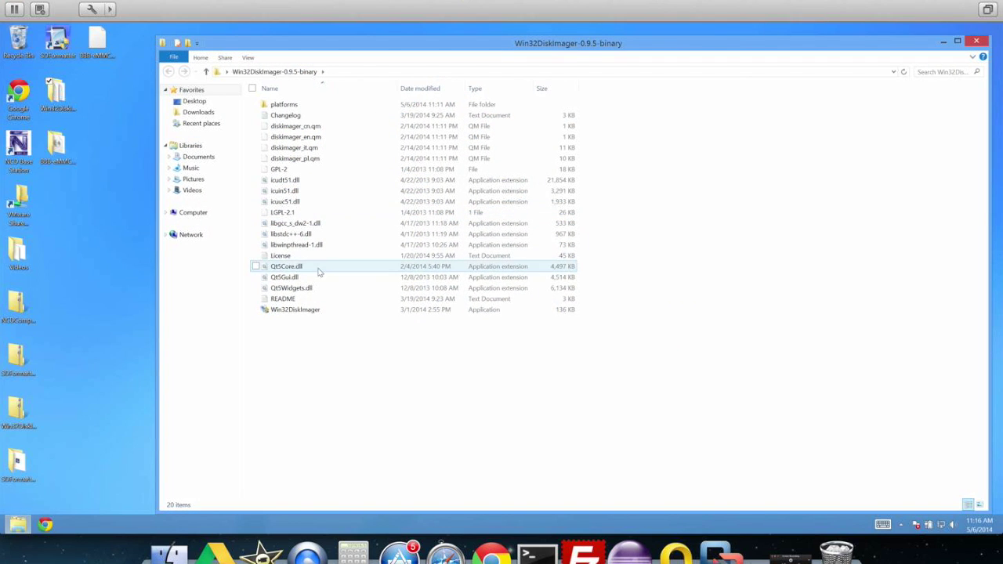
{"action": "left_click", "coordinate": [298, 311]}
{"action": "double_click", "coordinate": [298, 310]}
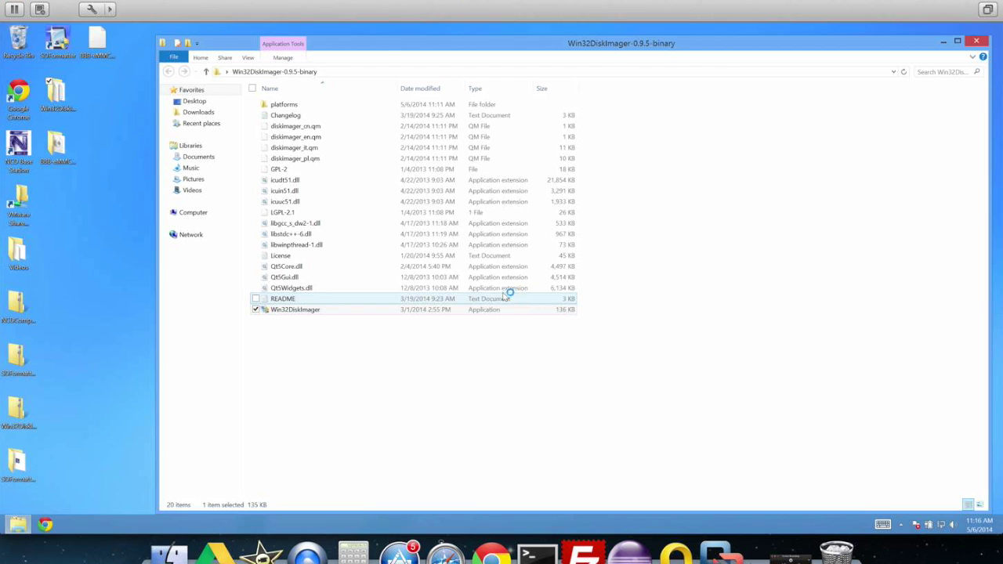
Step: Load BBB-eMMC-flasher-ubuntu-13.04-2013-10-08.img from its extracted desktop folder as the image file, and close the Win32DiskImager-0.9.5-binary folder window
{"action": "left_click", "coordinate": [591, 250]}
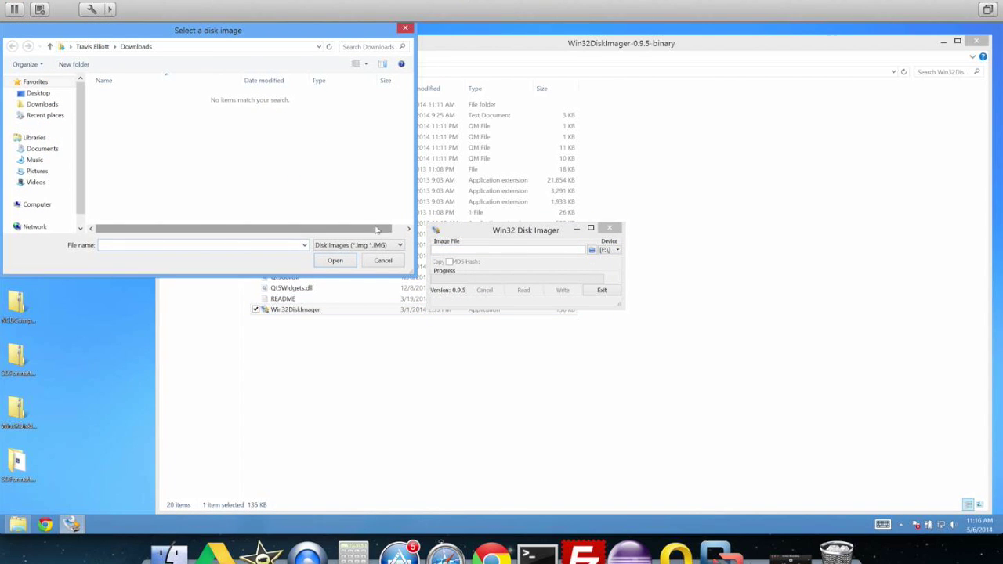
{"action": "left_click", "coordinate": [37, 94]}
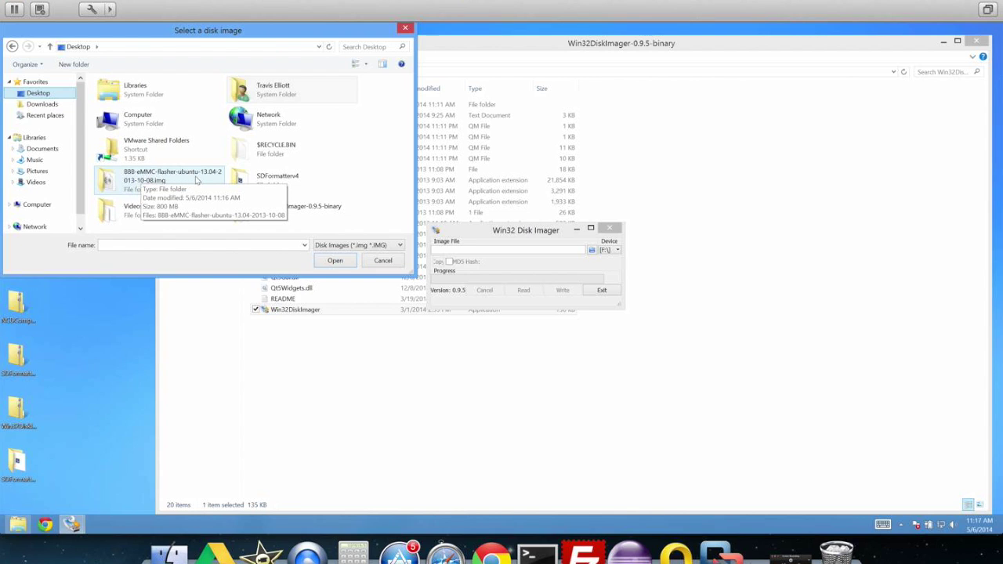
{"action": "double_click", "coordinate": [158, 180]}
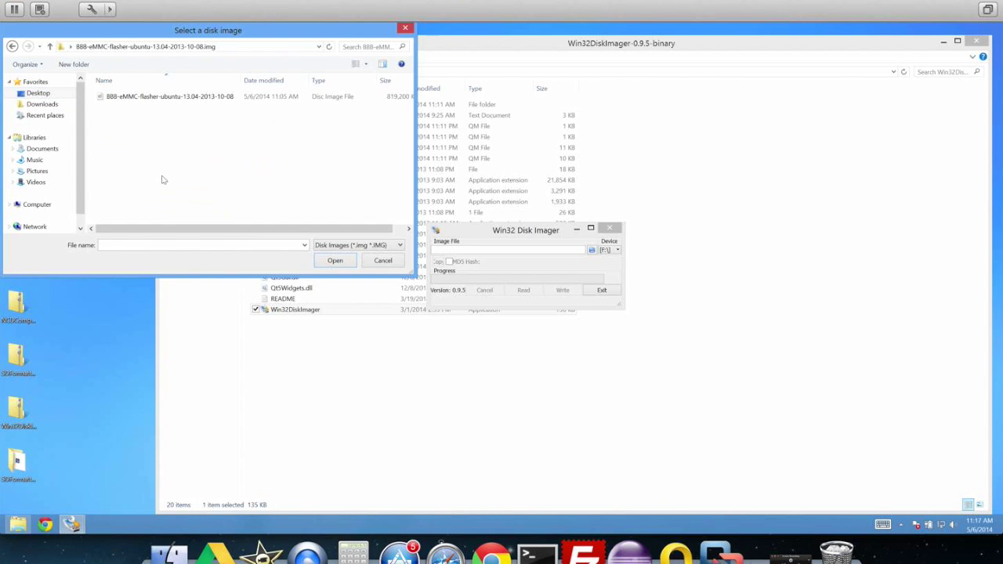
{"action": "left_click", "coordinate": [159, 98]}
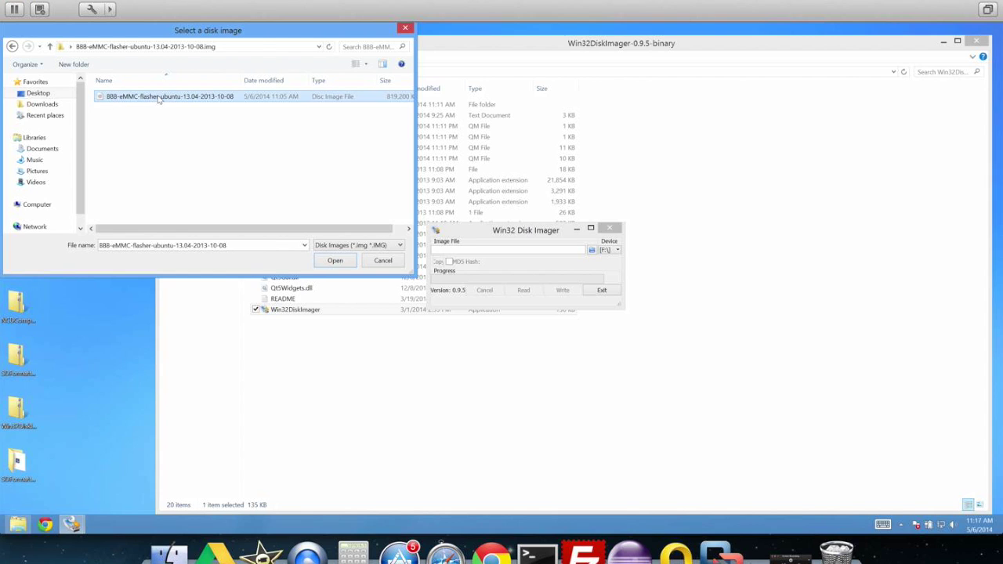
{"action": "left_click", "coordinate": [334, 261]}
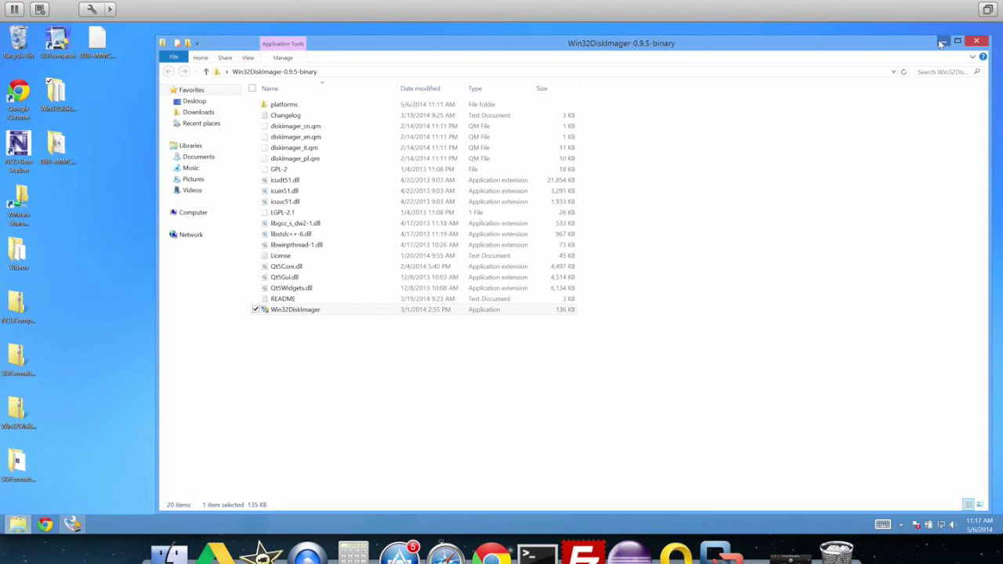
{"action": "left_click", "coordinate": [972, 43]}
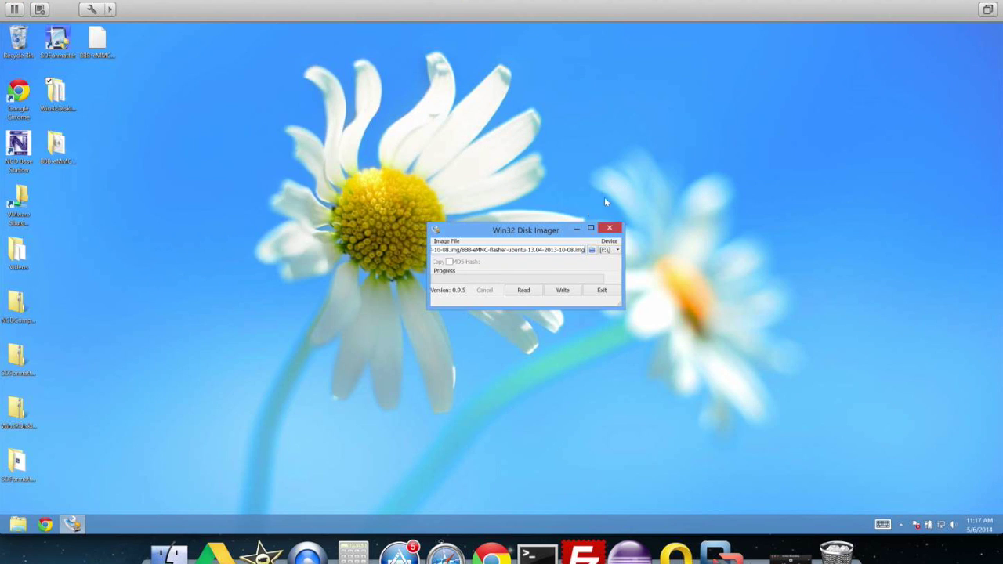
Step: Write the loaded image to device F:, accepting the overwrite, and exit Win32 Disk Imager once writing is complete
{"action": "left_click_drag", "start_coordinate": [528, 233], "coordinate": [500, 230]}
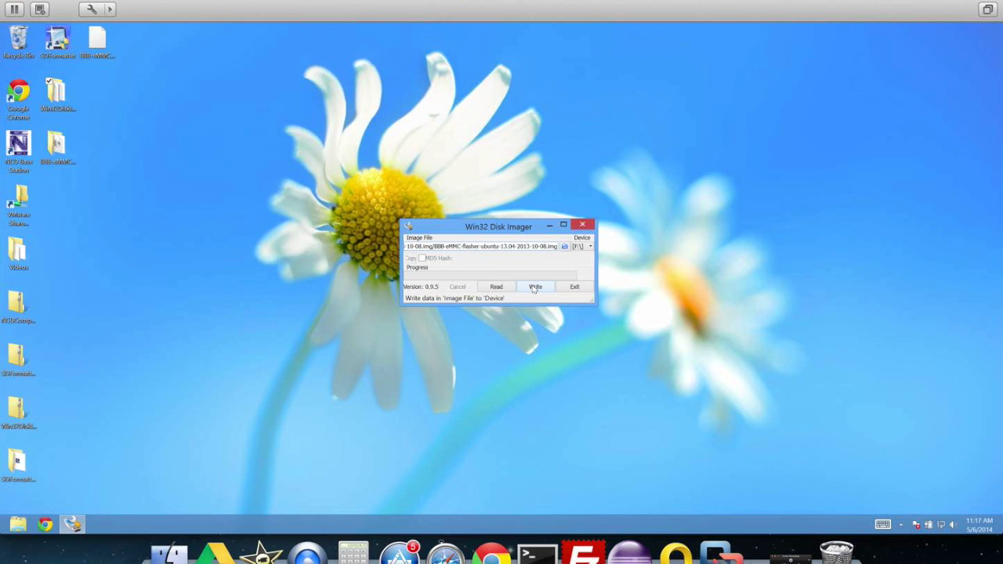
{"action": "left_click", "coordinate": [536, 286]}
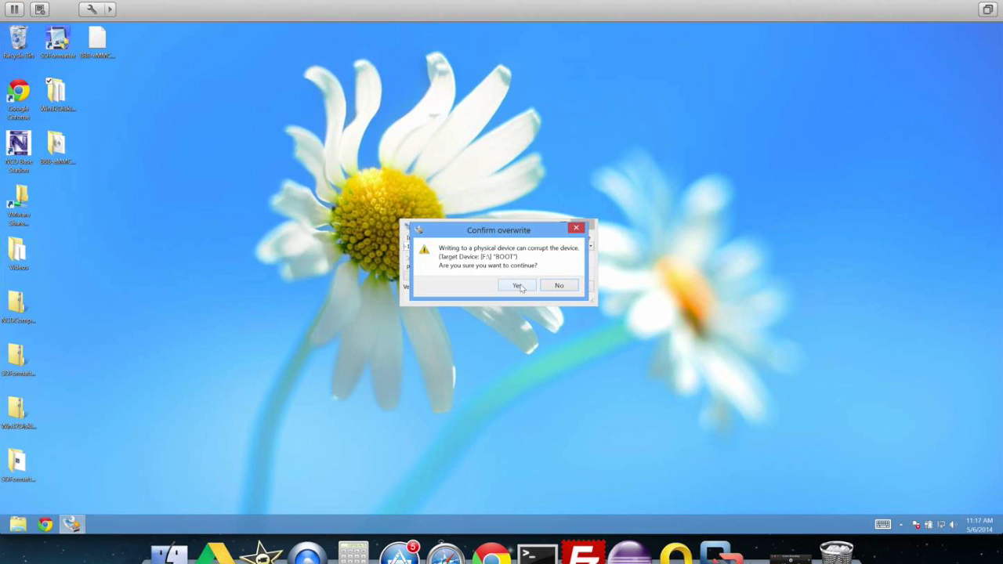
{"action": "left_click", "coordinate": [518, 286]}
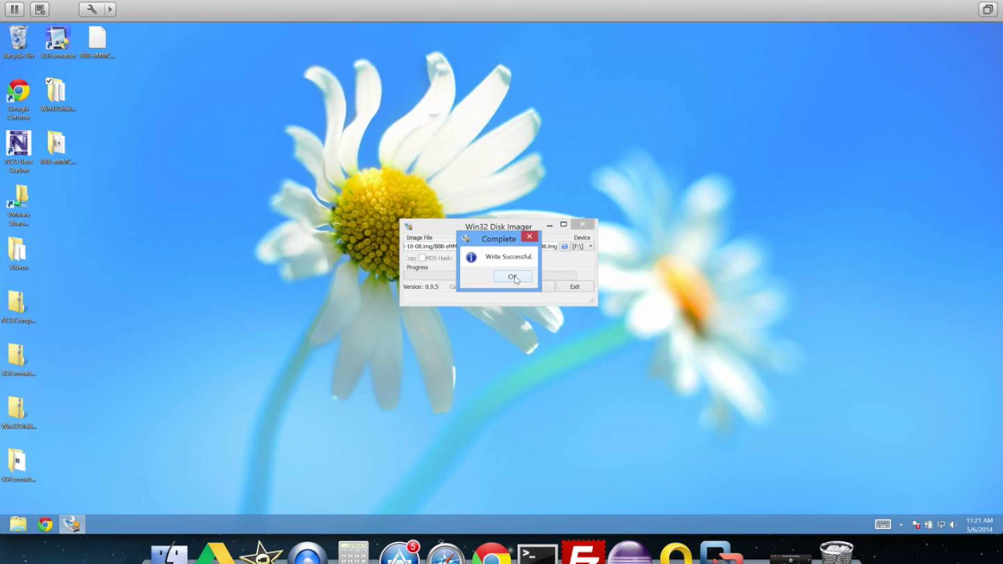
{"action": "left_click", "coordinate": [514, 277]}
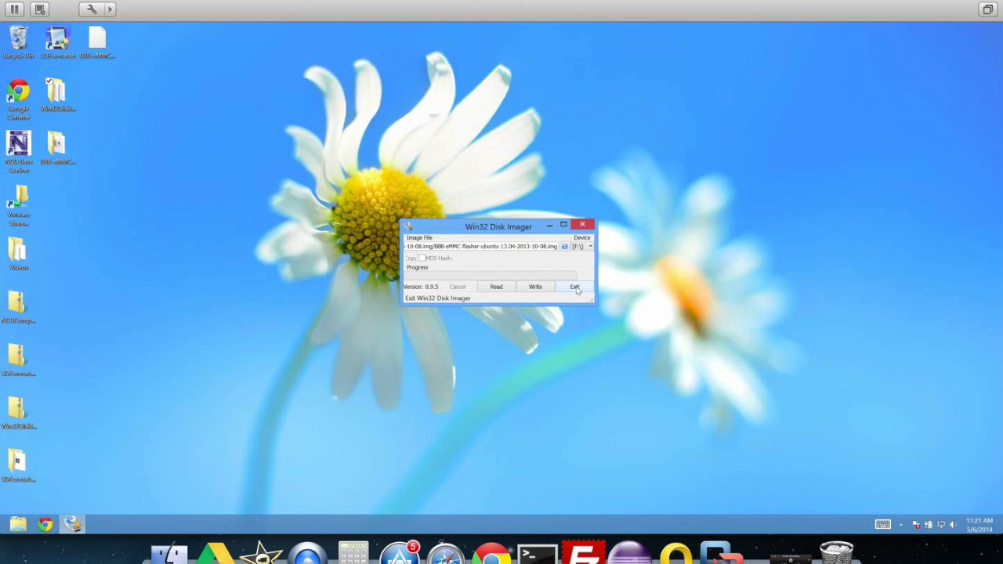
{"action": "left_click", "coordinate": [575, 288]}
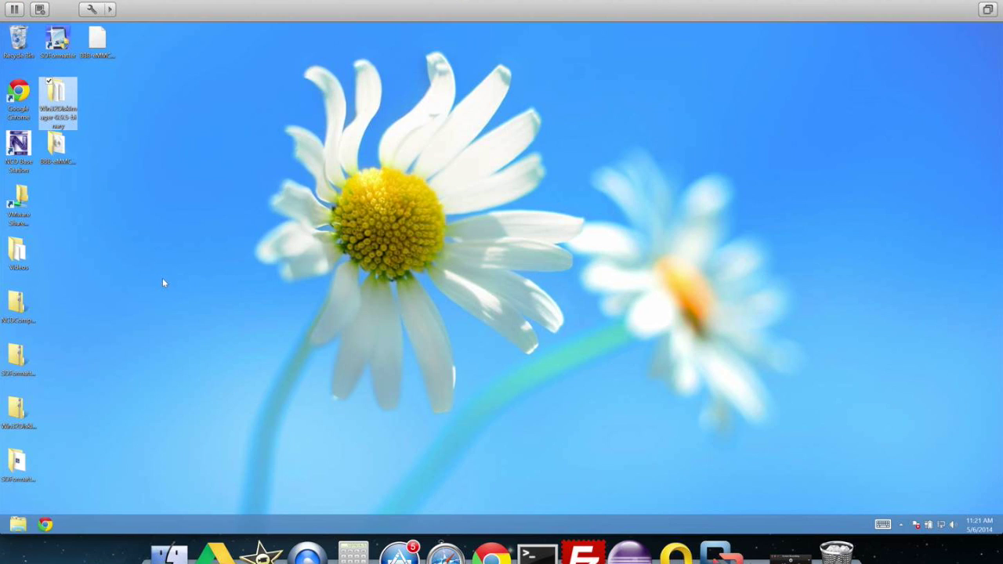
Step: Examine the drives under Computer in File Explorer to check the written SD card, and close the window
{"action": "left_click", "coordinate": [17, 524]}
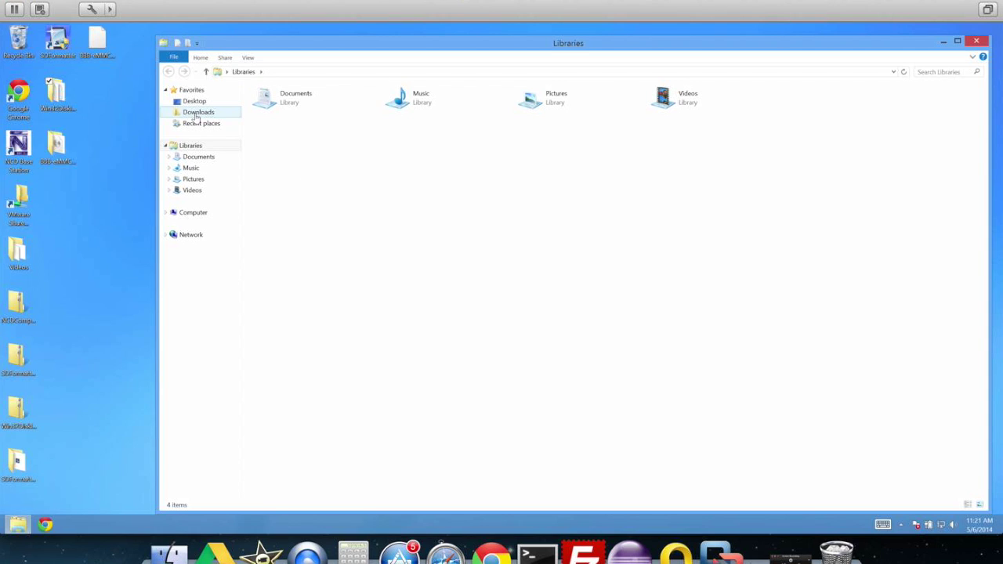
{"action": "left_click", "coordinate": [203, 215]}
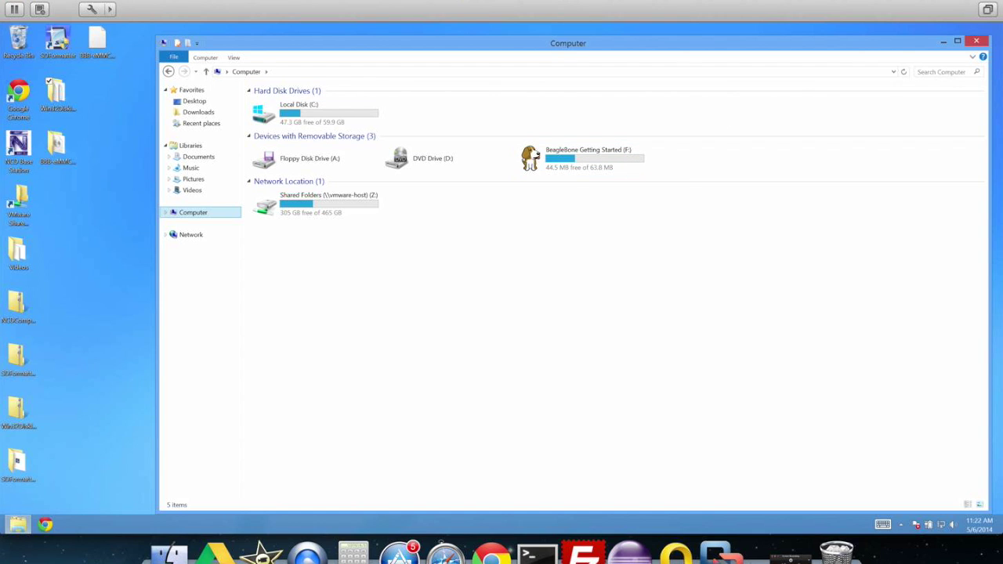
{"action": "left_click", "coordinate": [976, 41]}
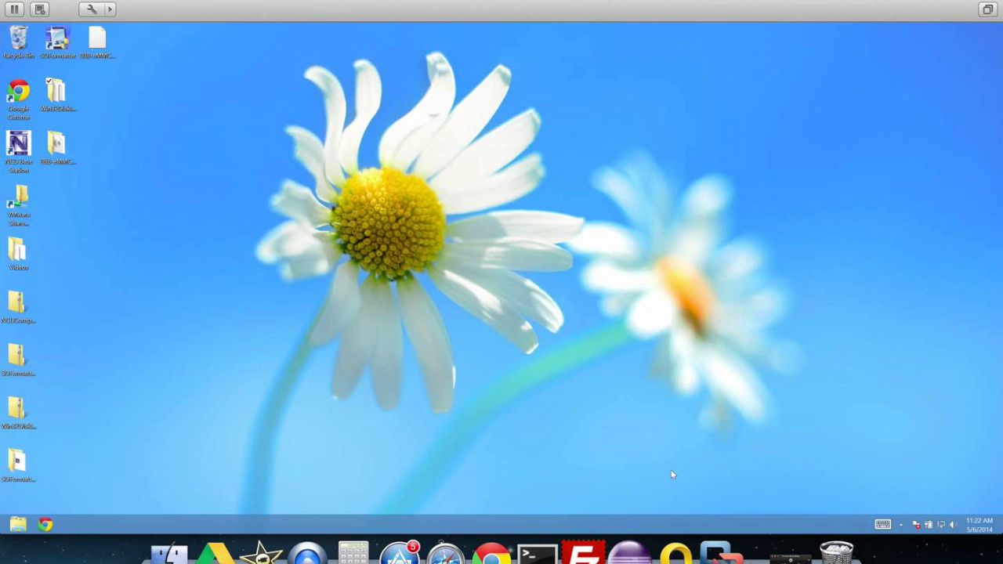
Step: Safely eject the BeagleBone Getting Started (F:) drive and dismiss the removal notification
{"action": "left_click", "coordinate": [903, 526]}
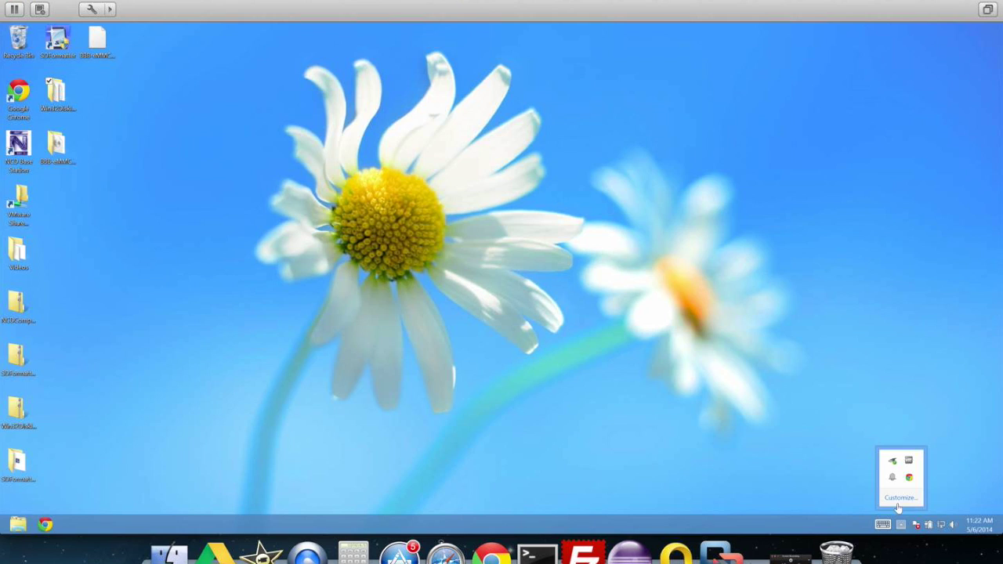
{"action": "left_click", "coordinate": [898, 462]}
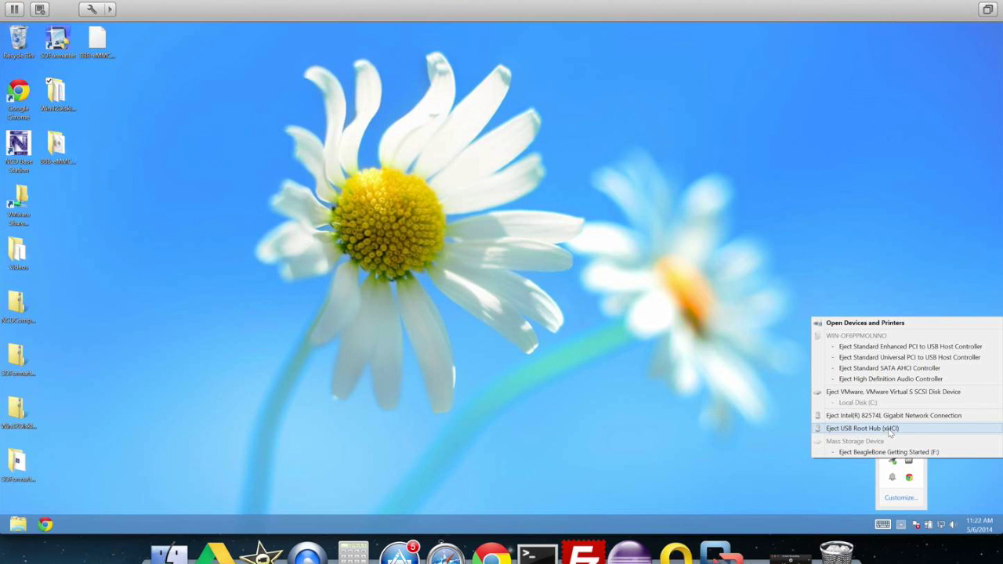
{"action": "left_click", "coordinate": [883, 453]}
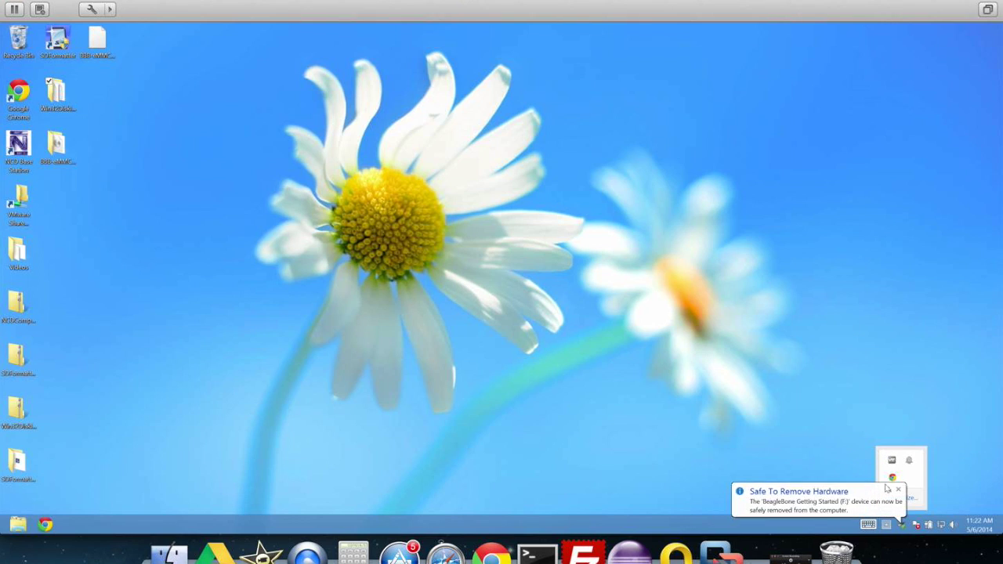
{"action": "left_click", "coordinate": [898, 490]}
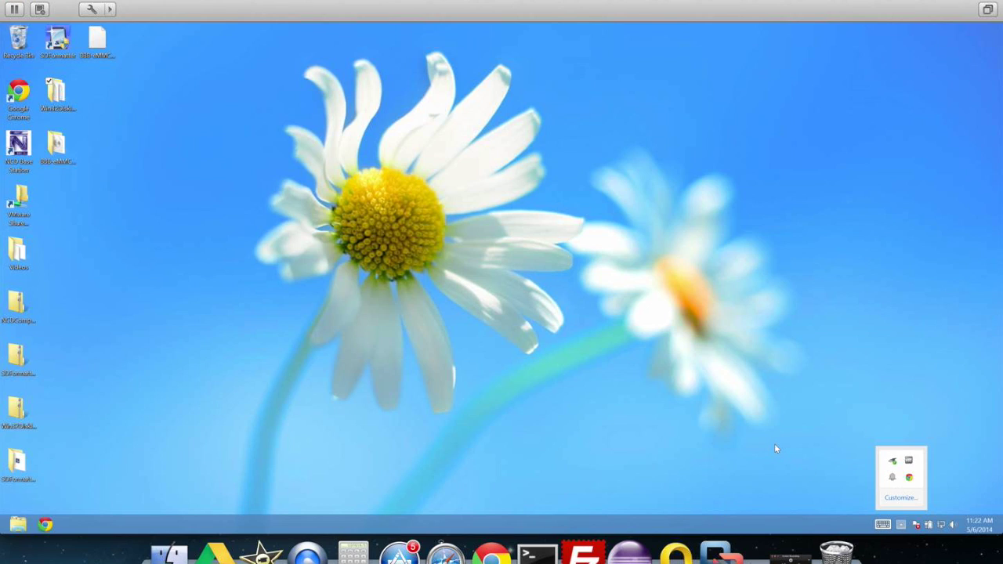
{"action": "left_click", "coordinate": [774, 444]}
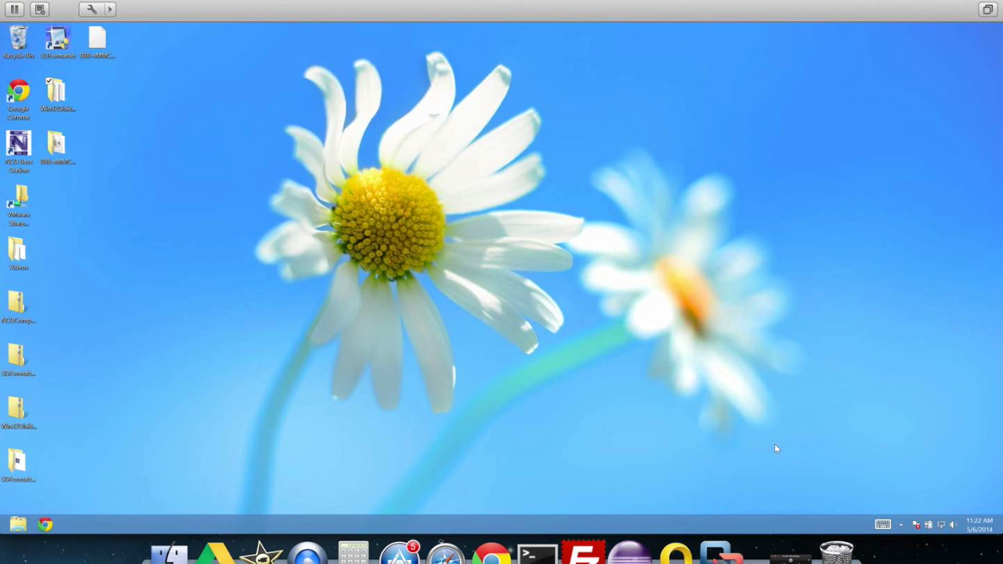